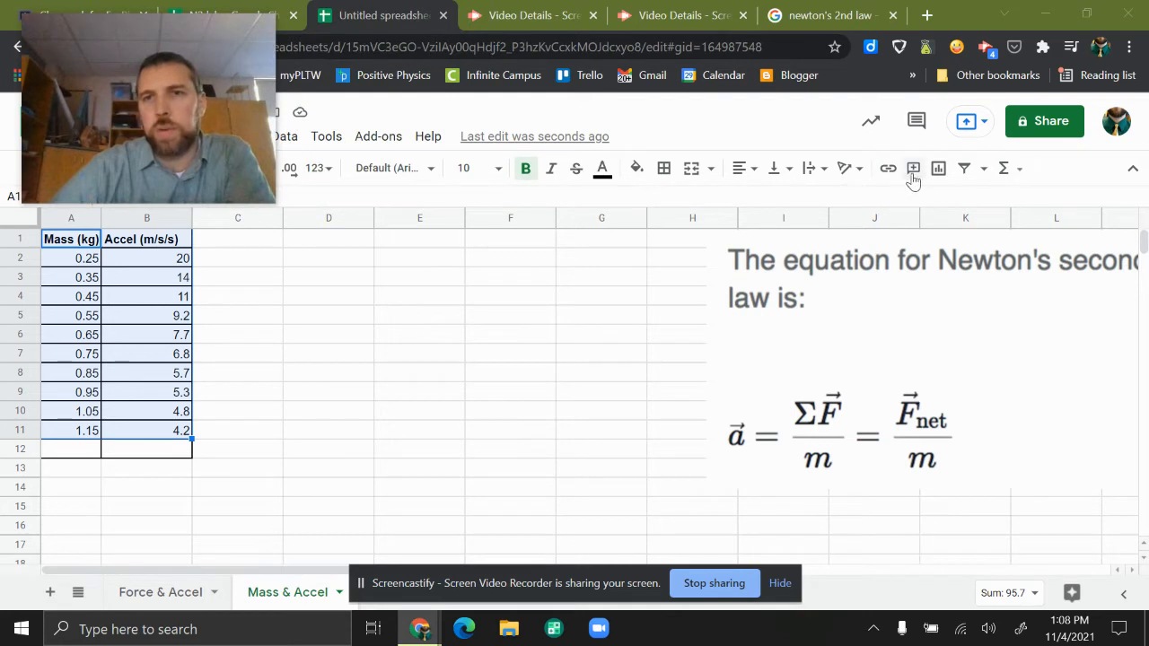
# - Insert a scatter chart of acceleration versus mass from A1:B11 beside the table and add a trendline to its series
pyautogui.click(937, 170)
pyautogui.moveTo(435, 244); pyautogui.dragTo(482, 246)
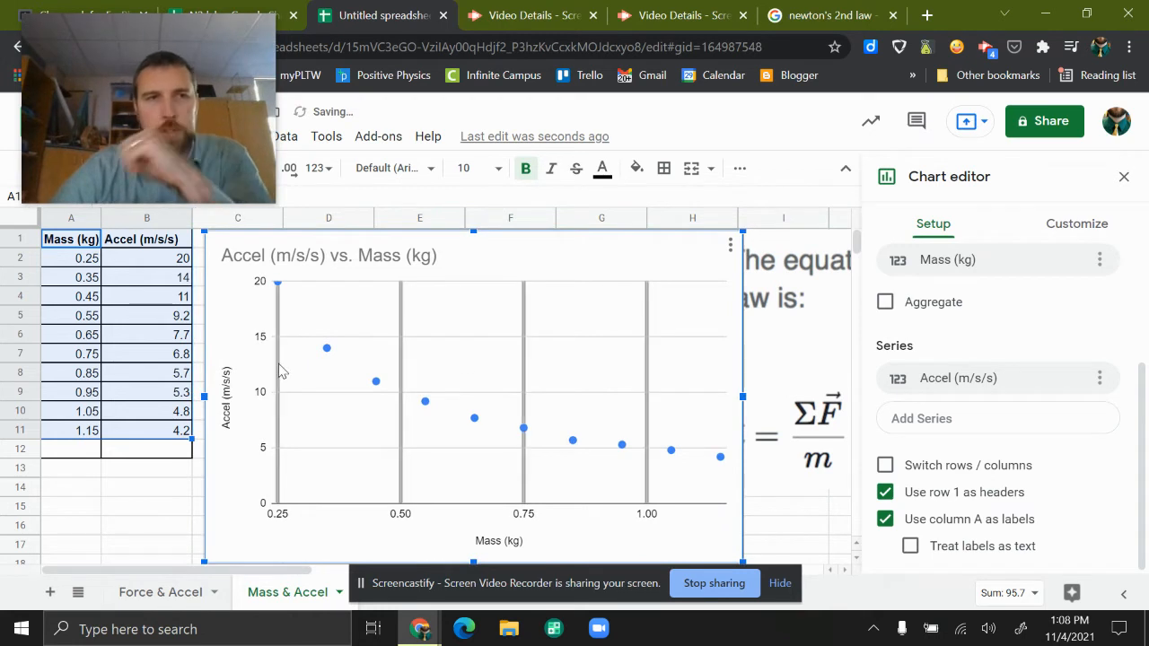
pyautogui.click(1076, 233)
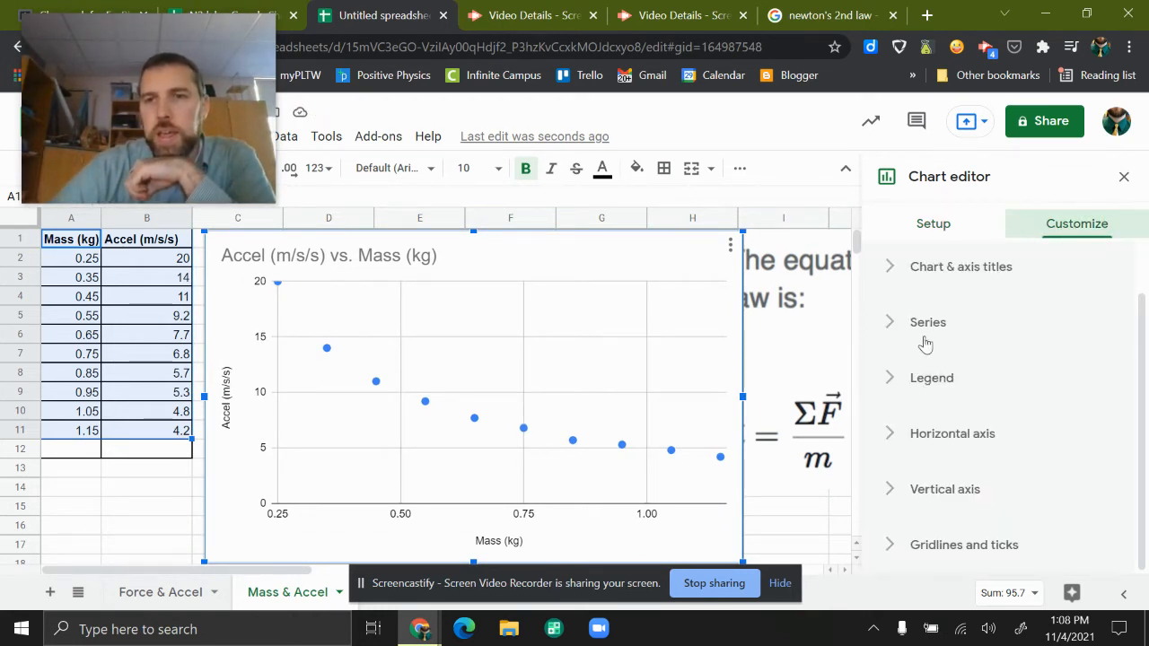
pyautogui.click(927, 323)
pyautogui.scroll(-3, 951, 377)
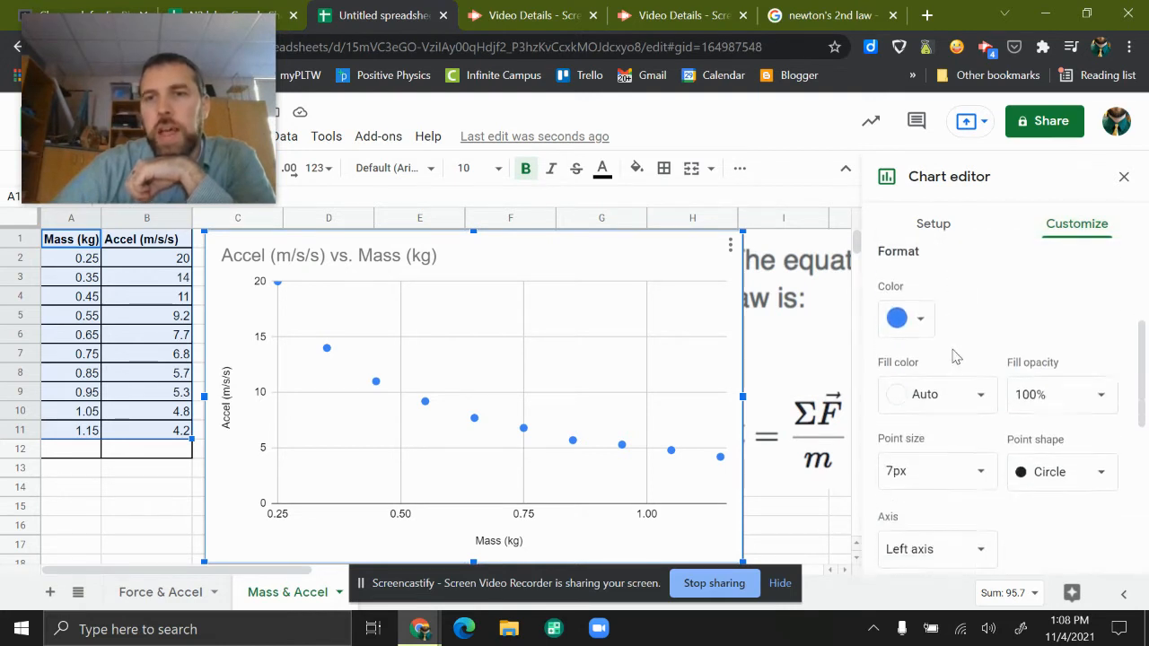
pyautogui.scroll(-2, 939, 509)
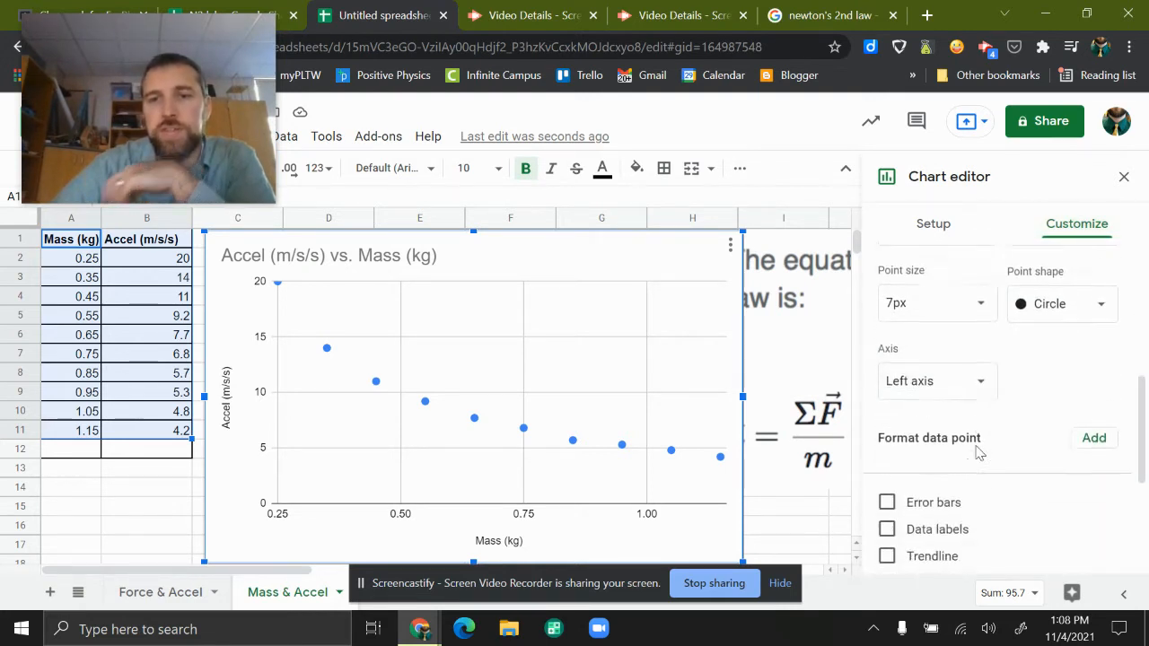
pyautogui.click(934, 446)
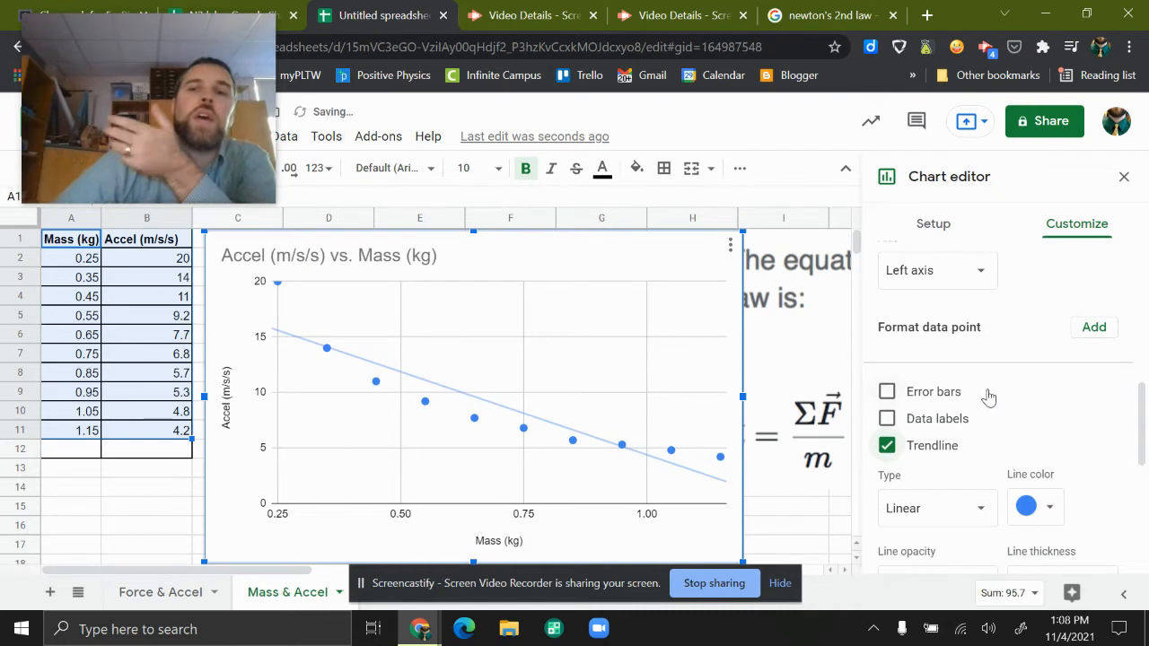
pyautogui.scroll(-3, 981, 395)
pyautogui.scroll(1, 976, 400)
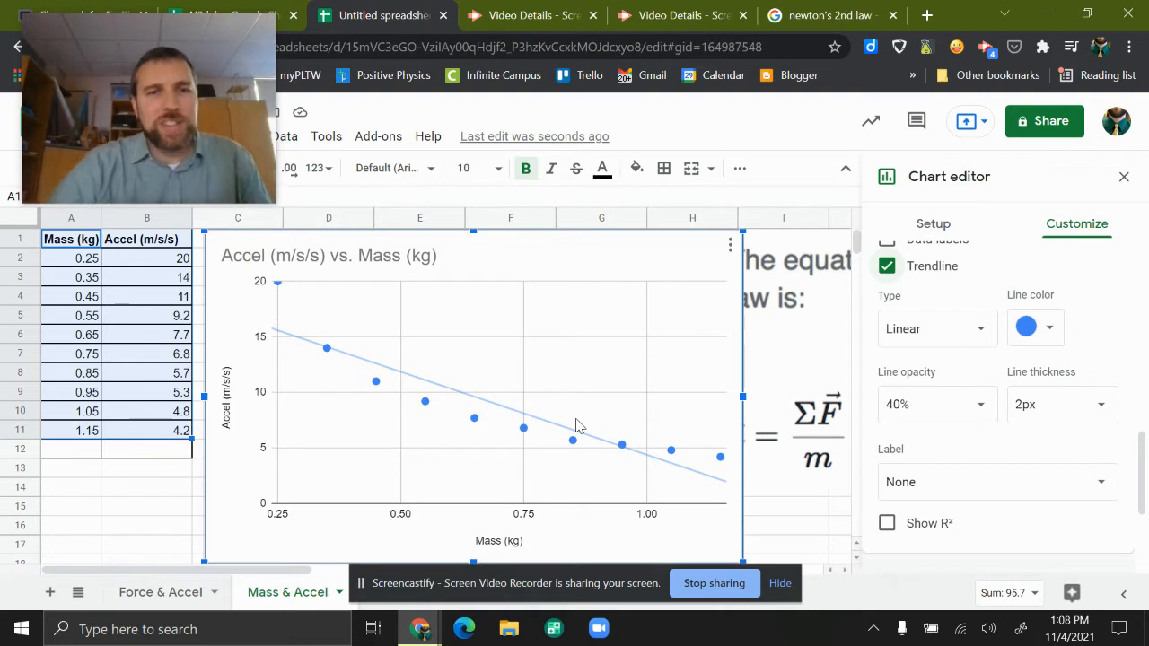
pyautogui.click(944, 339)
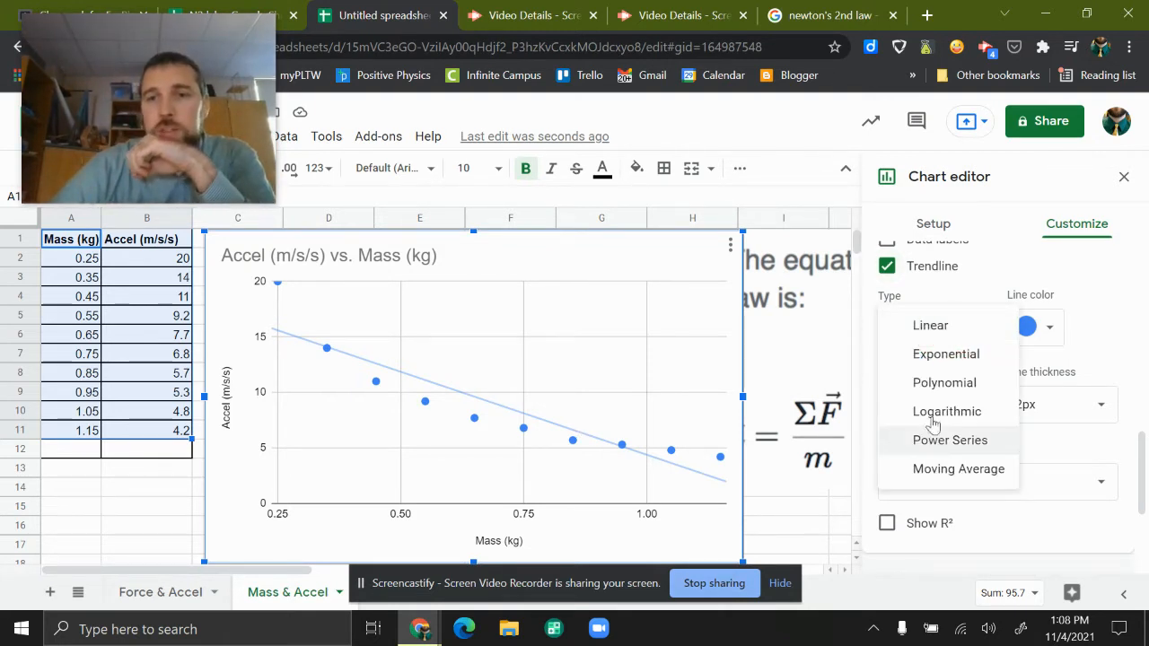
pyautogui.click(818, 359)
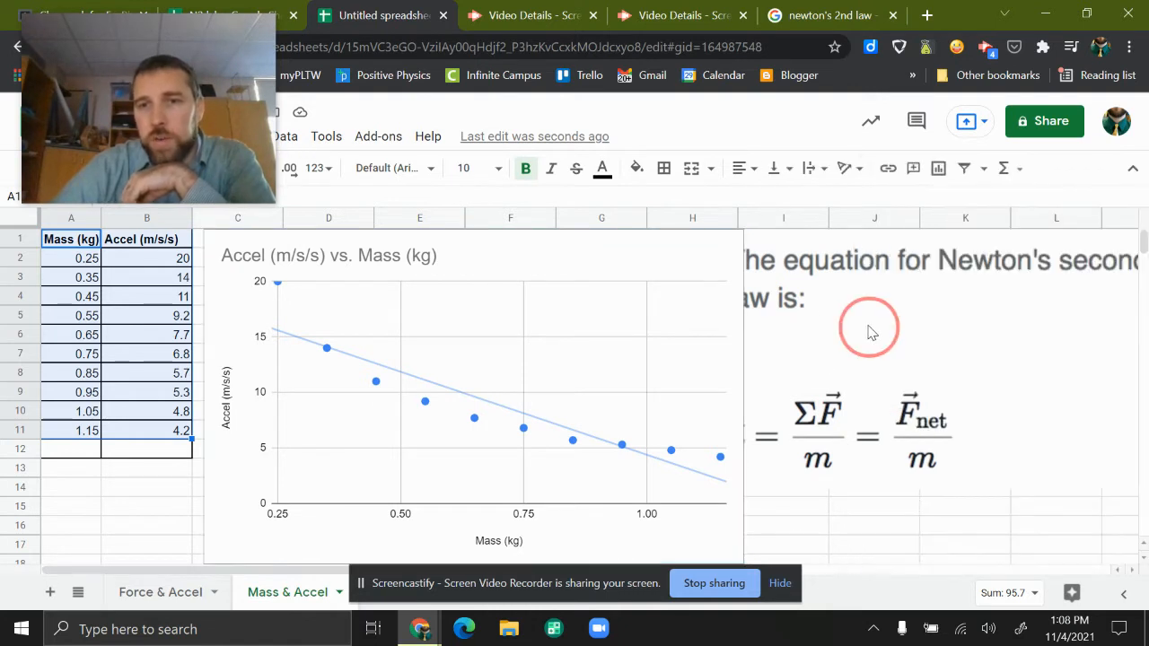
# - Move the Newton's second law equation image to the right so it clears the chart
pyautogui.click(810, 267)
pyautogui.moveTo(779, 359); pyautogui.dragTo(834, 358)
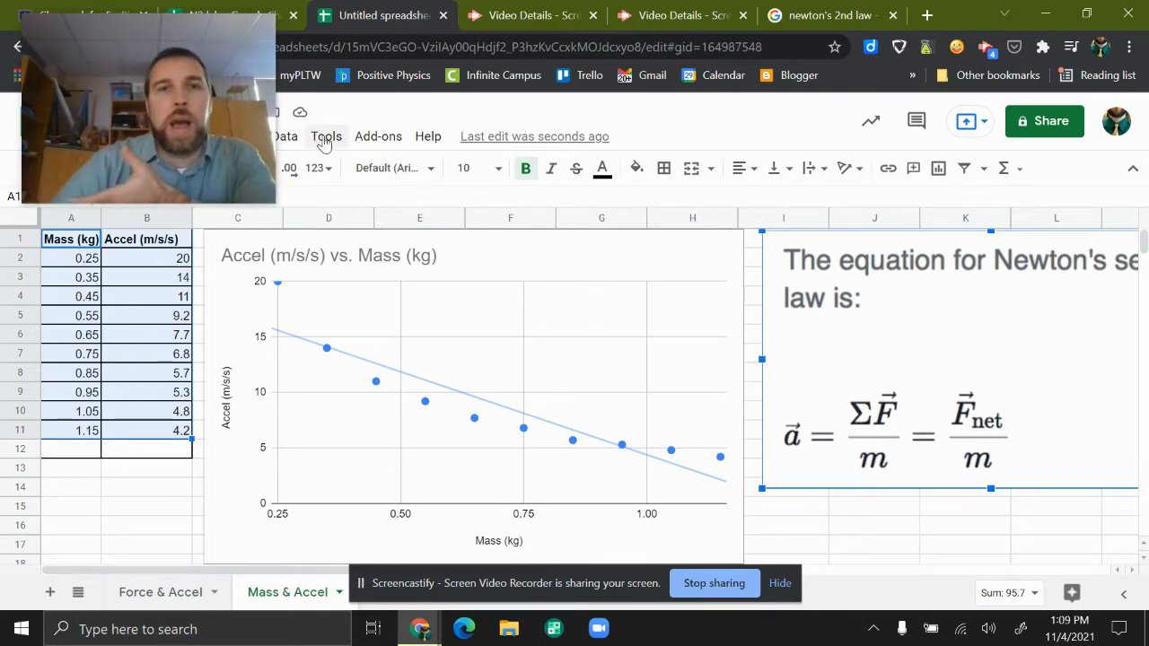
# - Reopen the chart's series settings and set the trendline type to Power Series
pyautogui.doubleClick(458, 249)
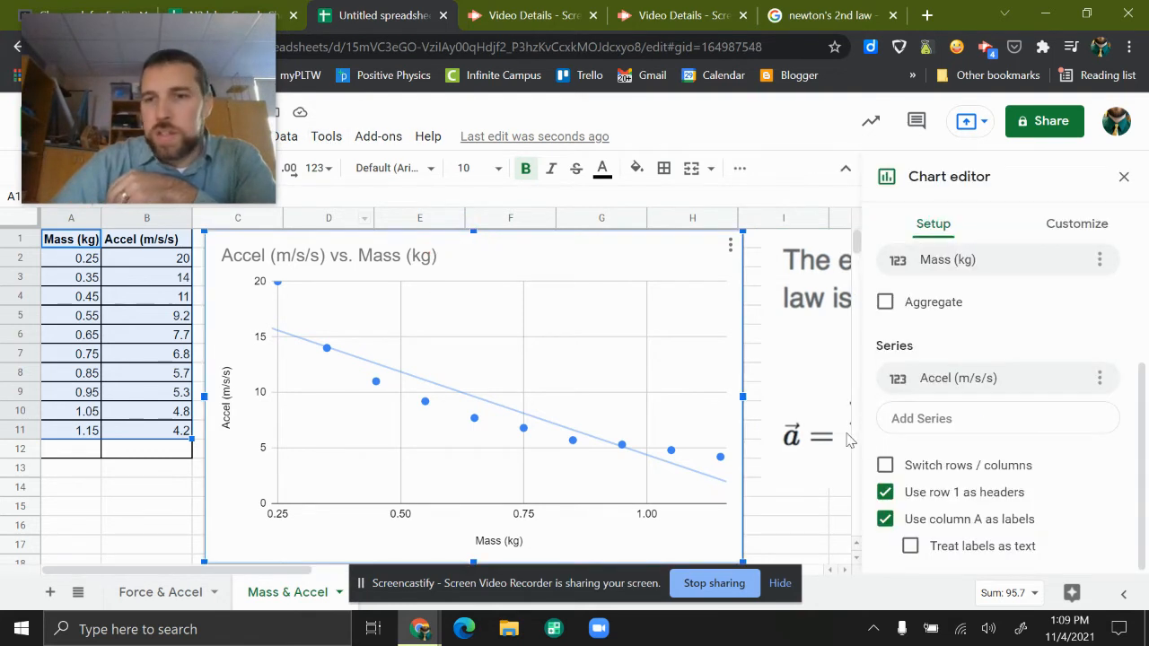
pyautogui.click(1064, 224)
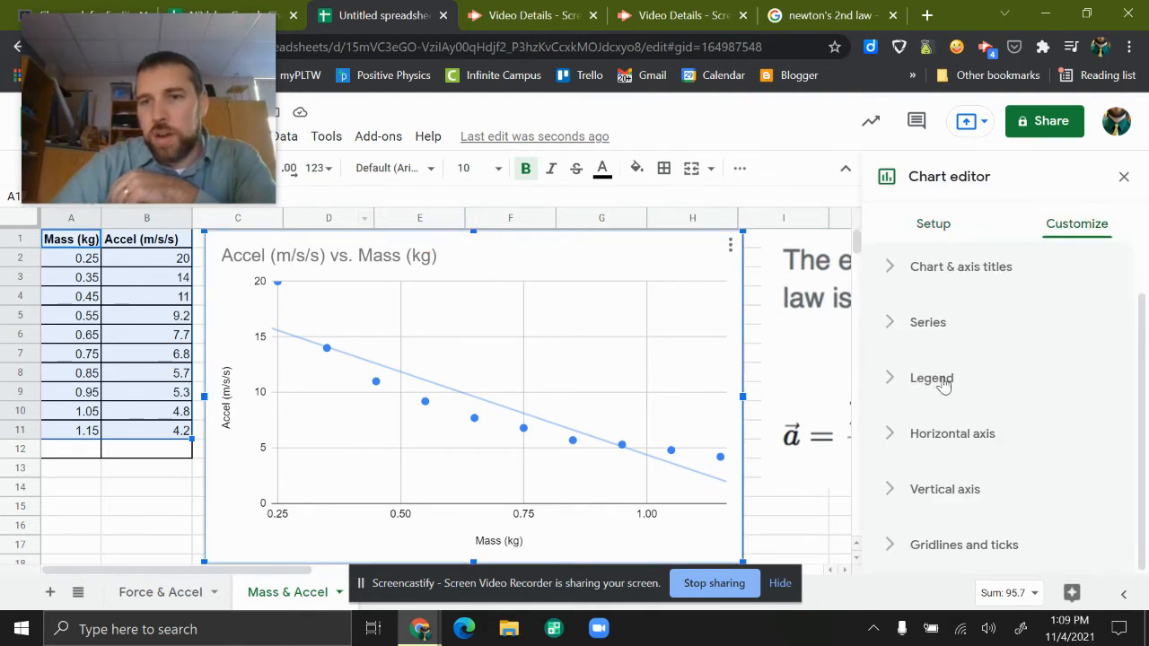
pyautogui.click(925, 325)
pyautogui.scroll(-3, 927, 417)
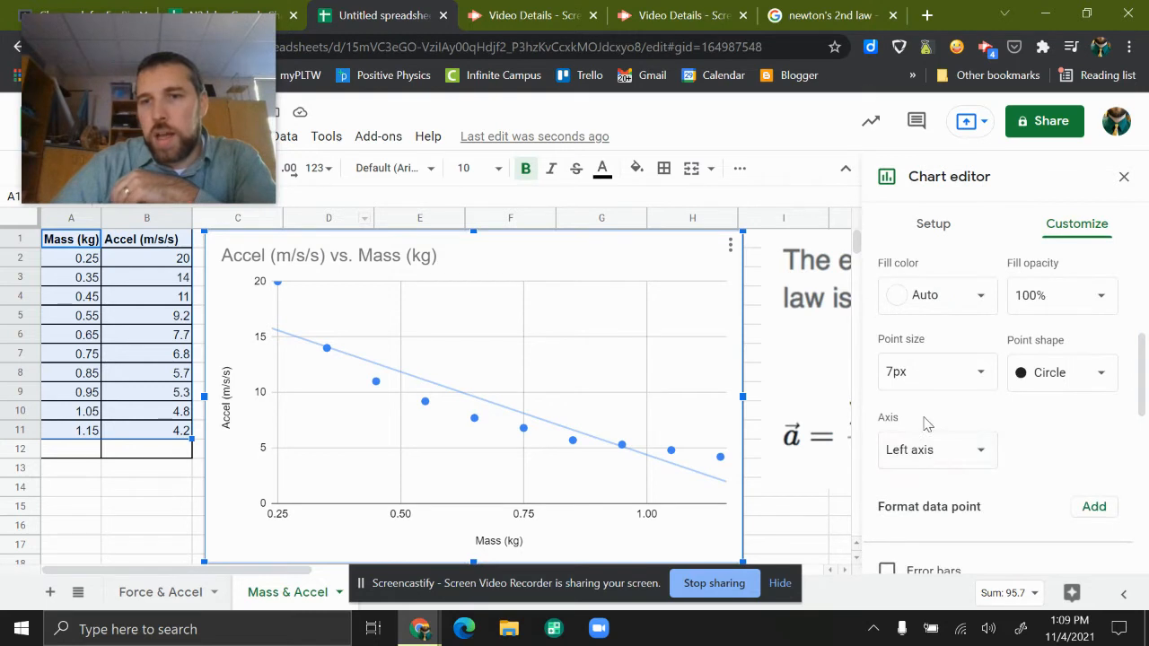
pyautogui.scroll(-2, 926, 449)
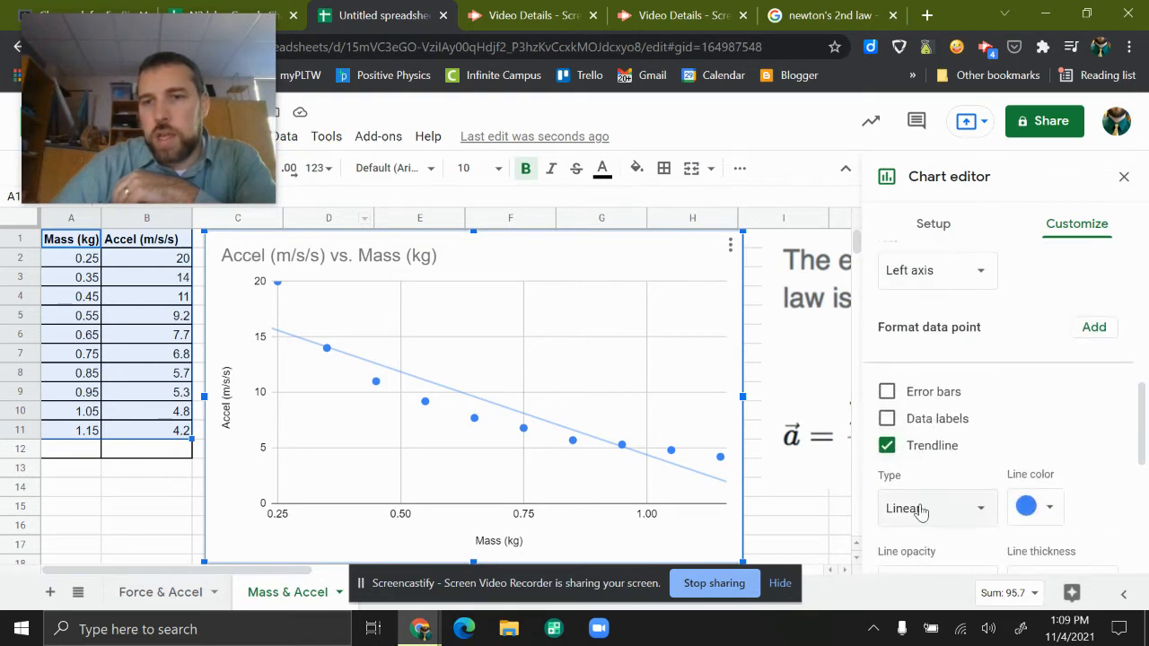
pyautogui.scroll(-2, 933, 502)
pyautogui.scroll(-2, 938, 443)
pyautogui.scroll(1, 938, 301)
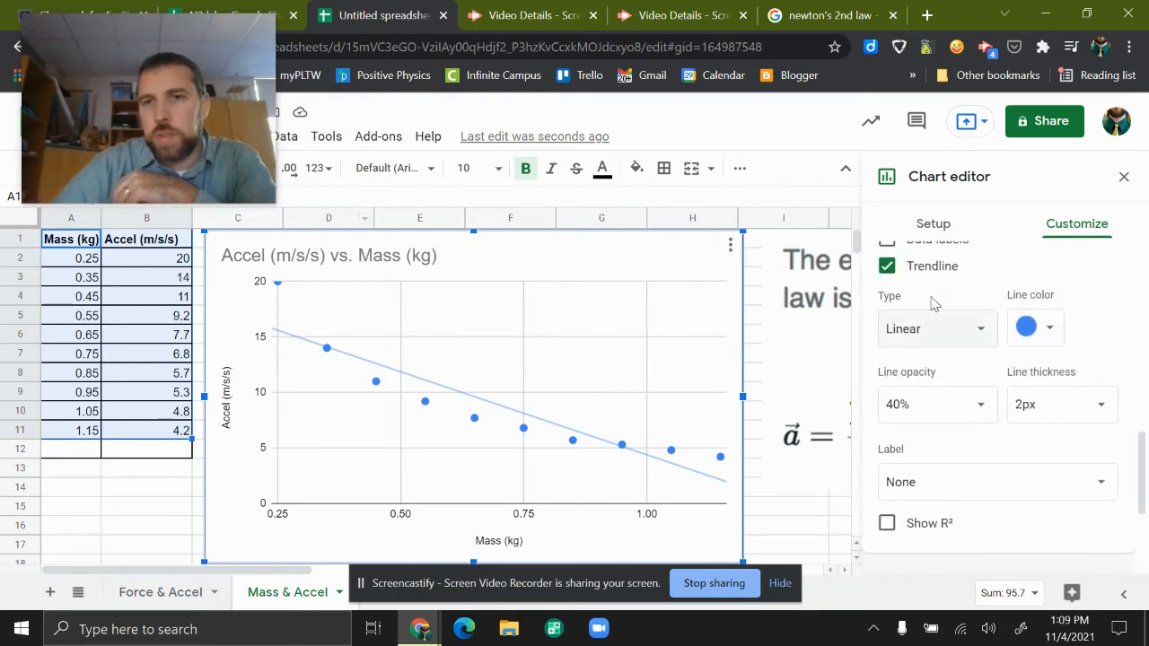
pyautogui.click(929, 326)
pyautogui.click(938, 442)
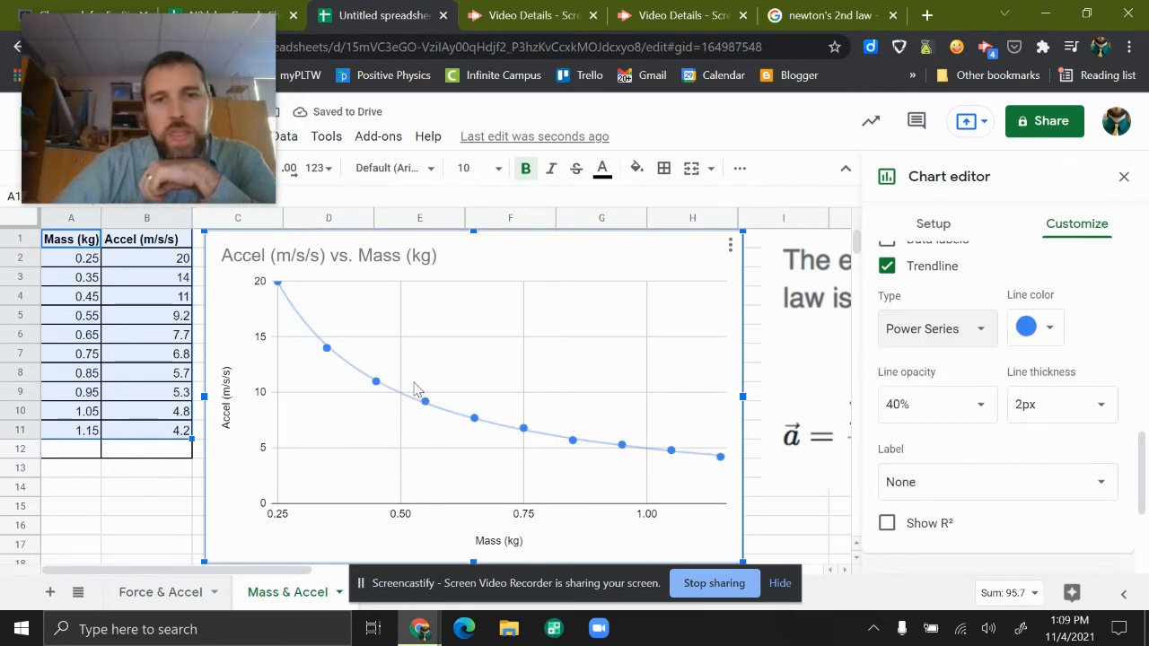
# - Show the R² value for the trendline and set its label to Use Equation
pyautogui.click(886, 524)
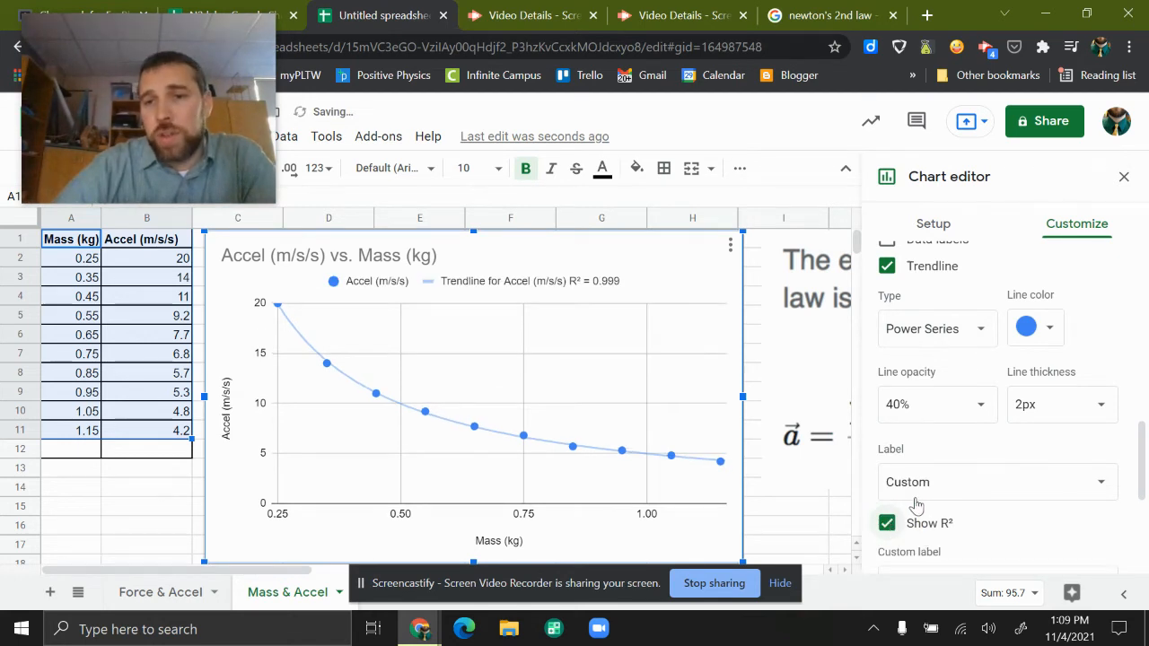
pyautogui.click(906, 486)
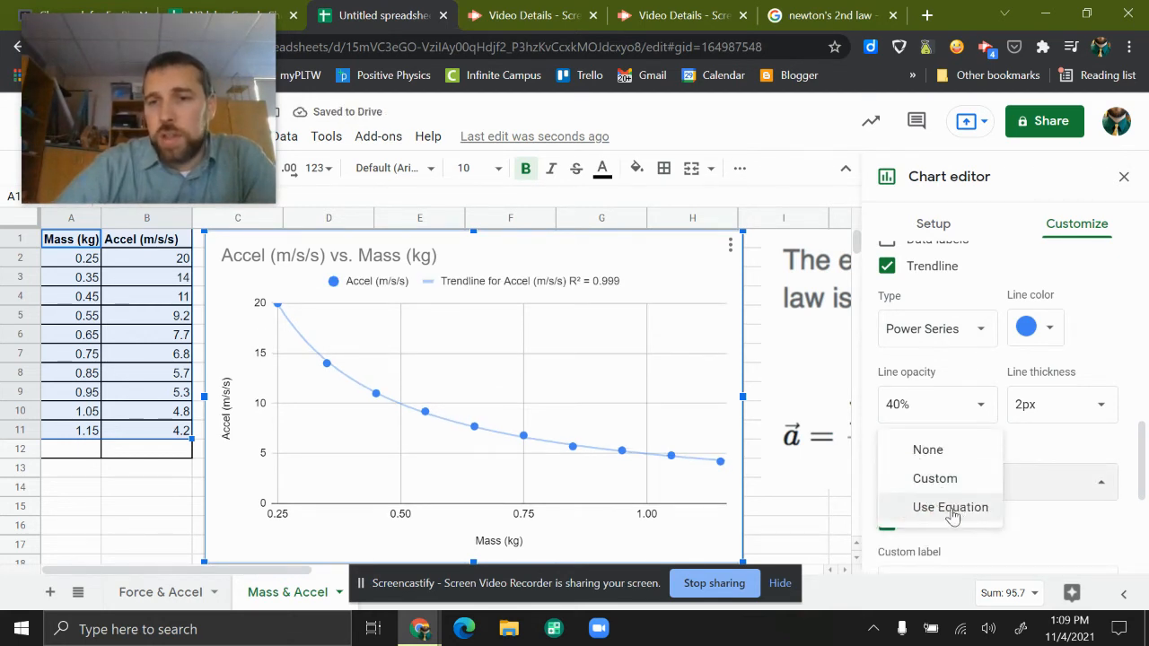
pyautogui.click(951, 507)
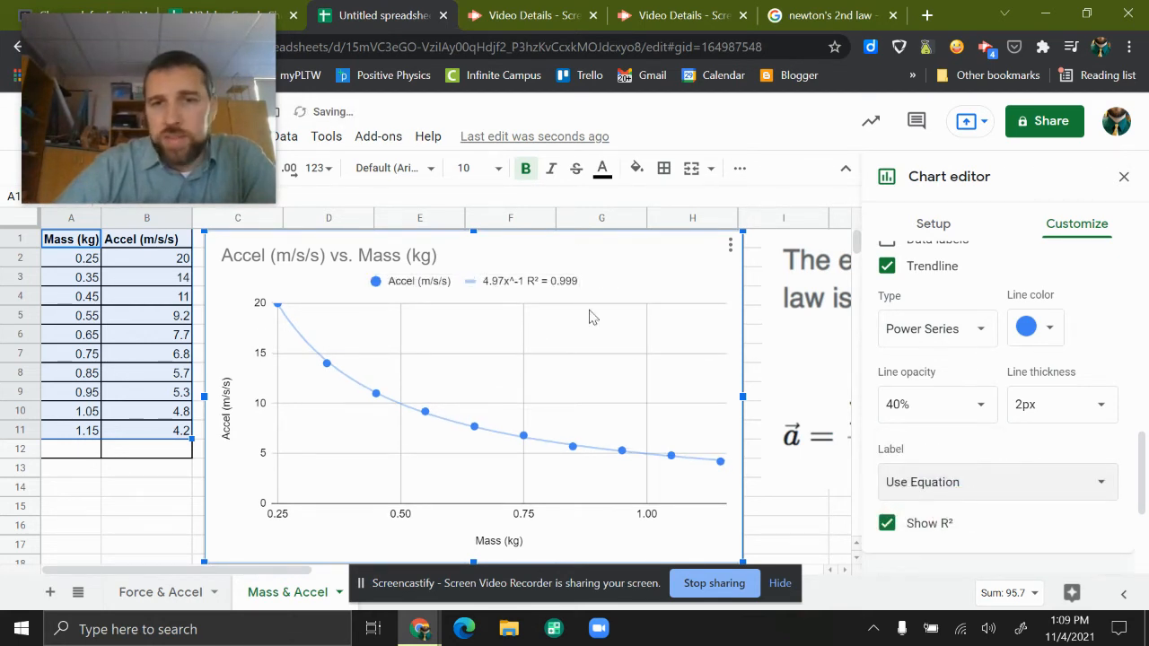
# - Compare Polynomial, Linear and Logarithmic trendlines on the chart and set the type back to Power Series
pyautogui.click(923, 330)
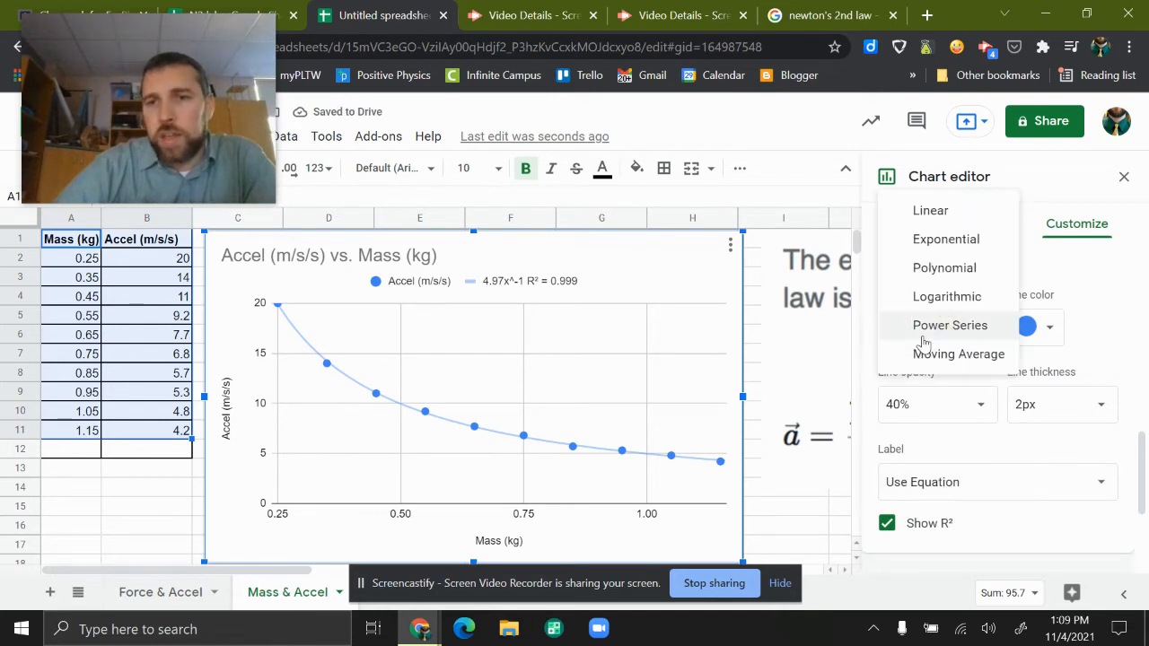
pyautogui.click(927, 265)
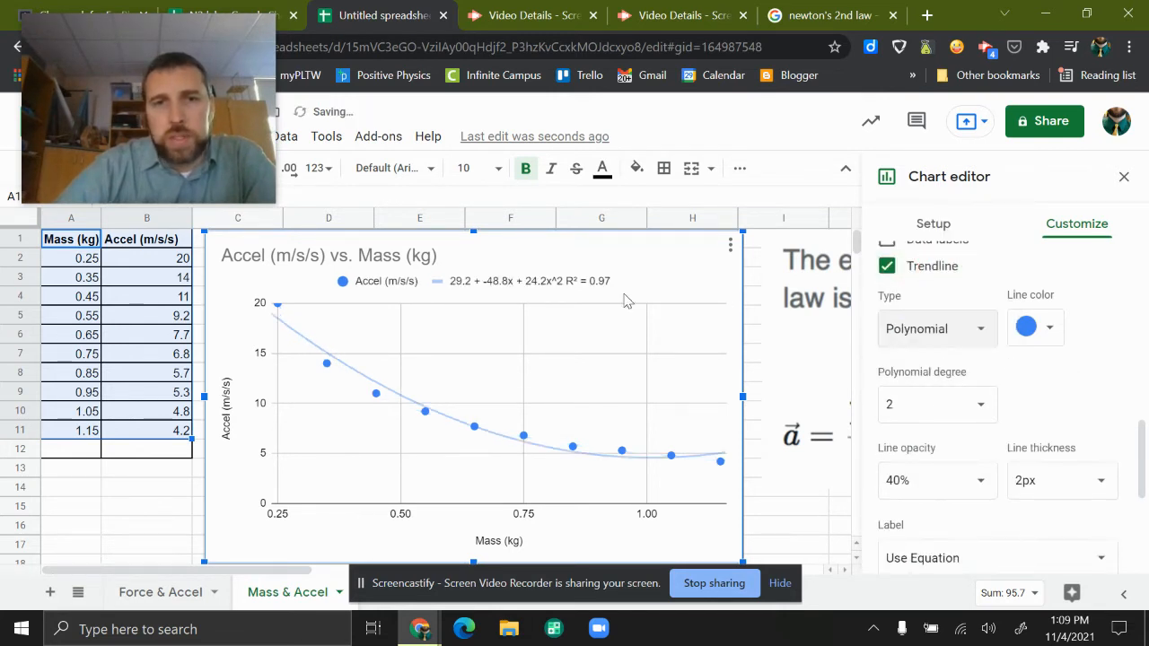
pyautogui.click(909, 340)
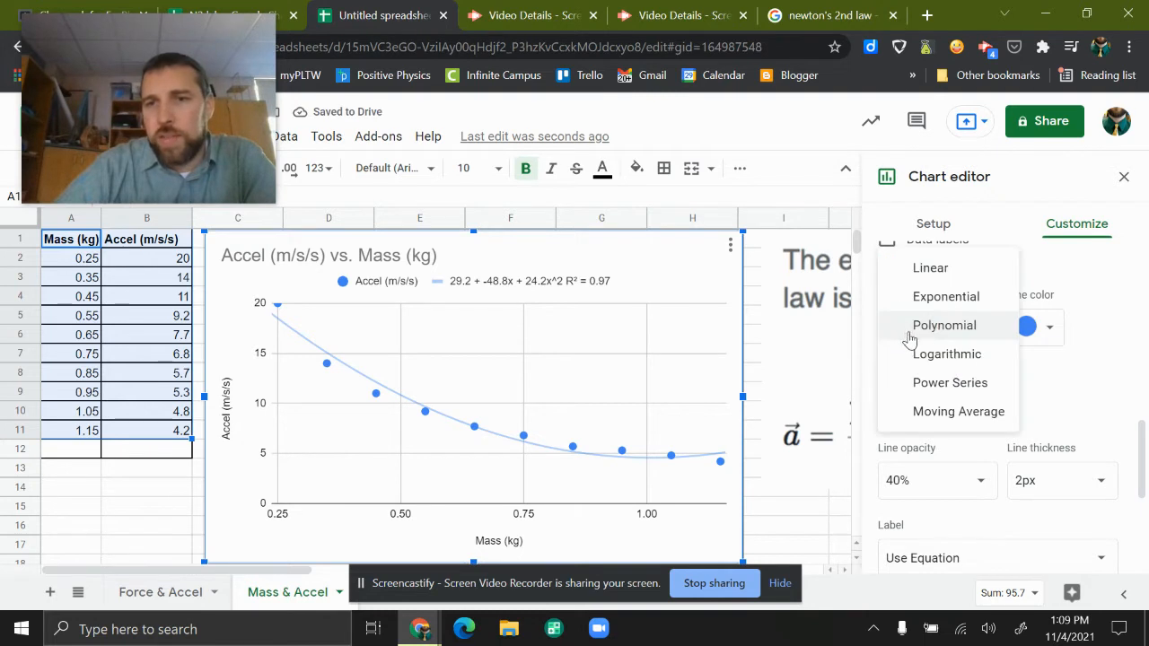
pyautogui.click(886, 267)
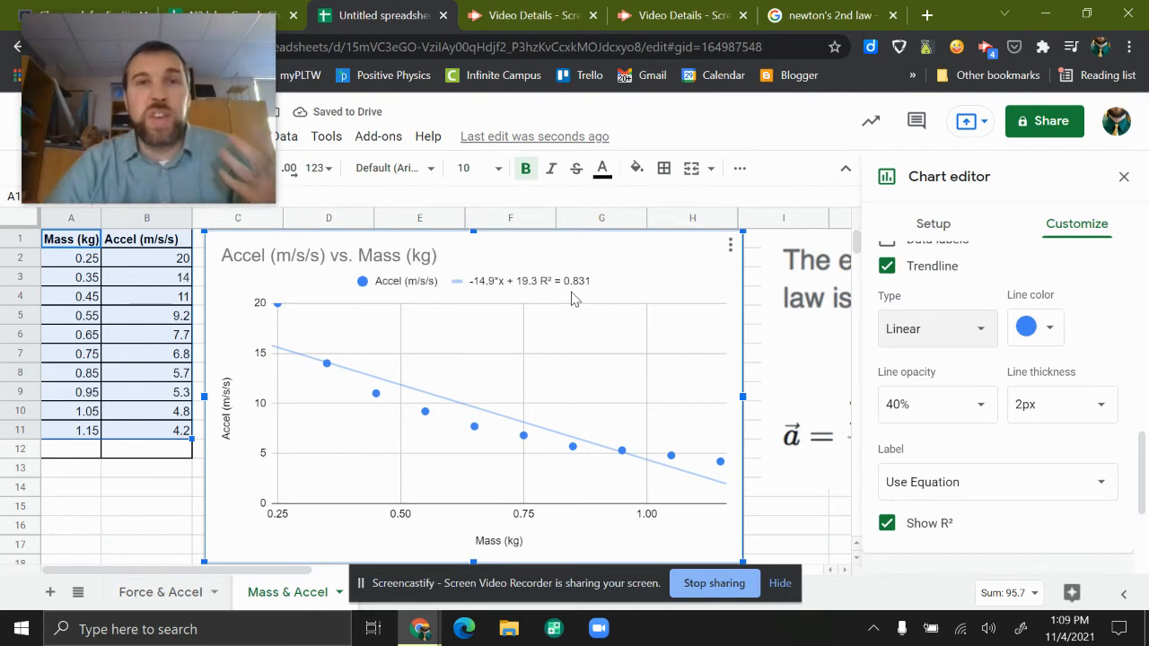
pyautogui.click(904, 329)
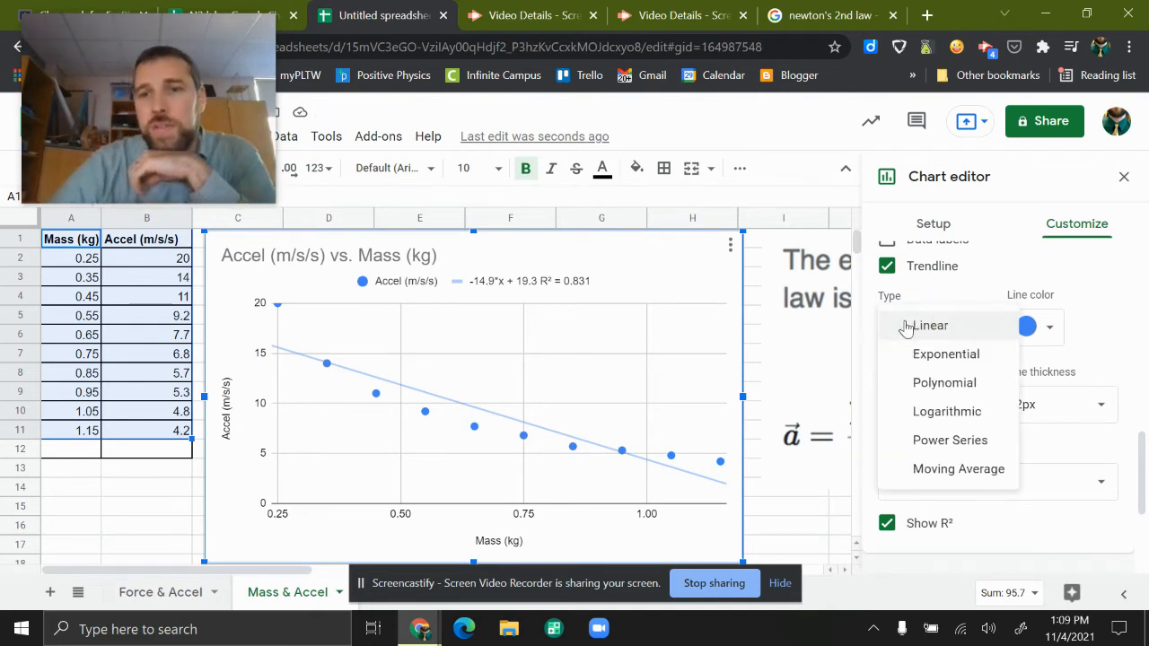
pyautogui.click(936, 411)
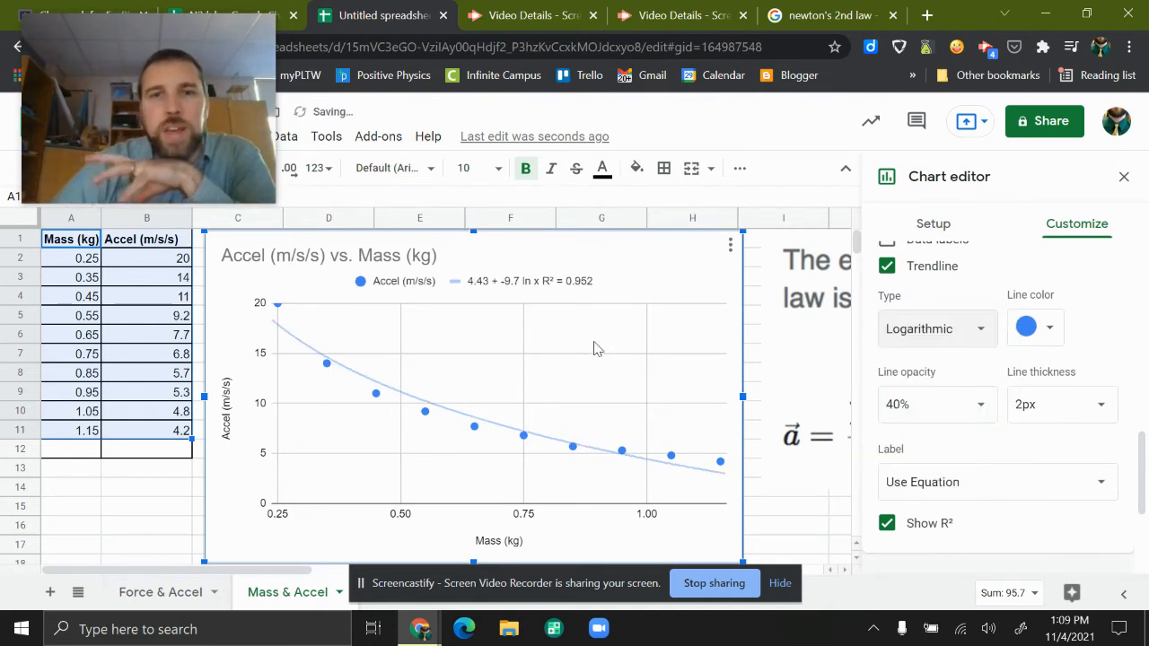
pyautogui.click(893, 328)
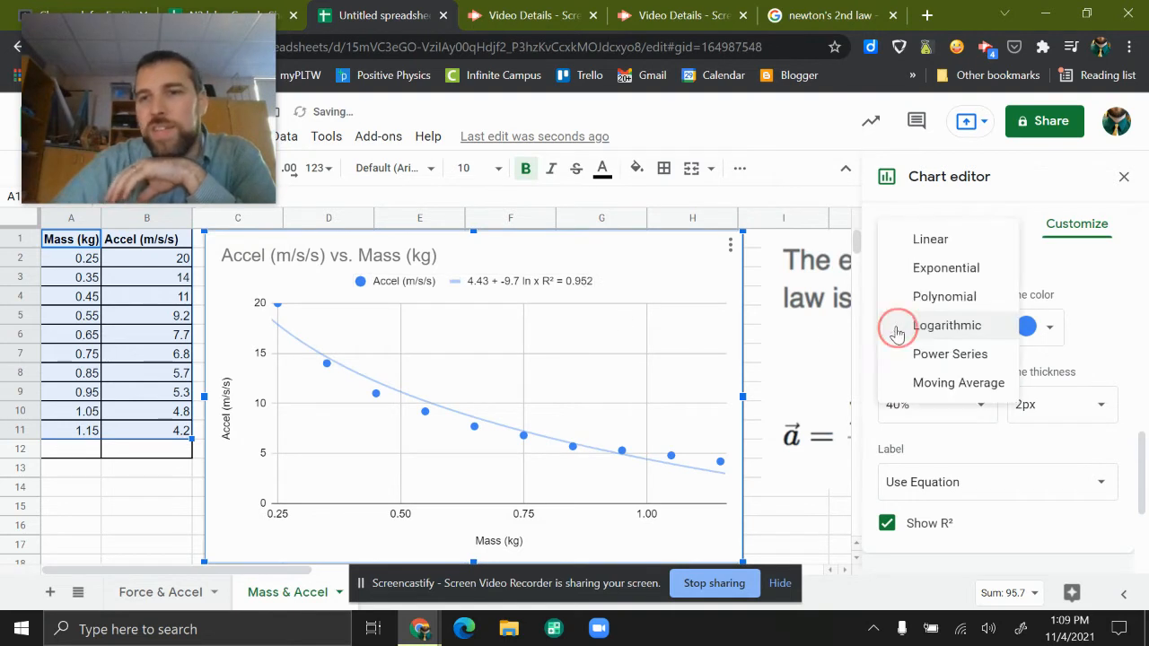
pyautogui.click(935, 359)
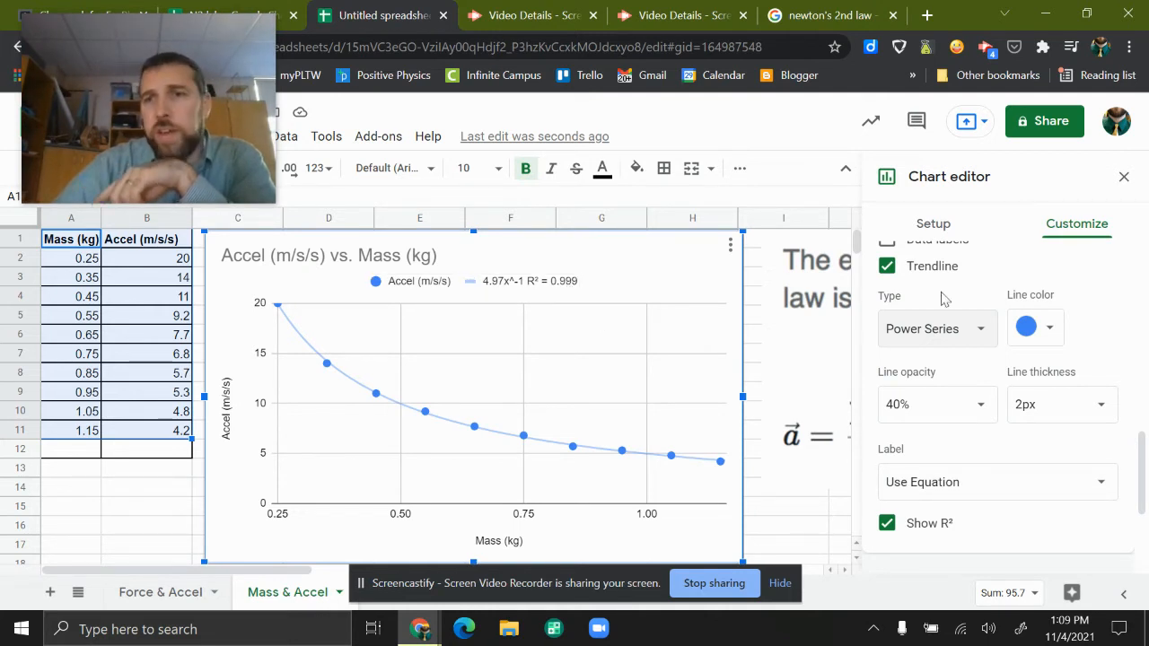
# - Close the chart editor and move the chart to the right so it starts in column E, away from the table
pyautogui.click(1123, 177)
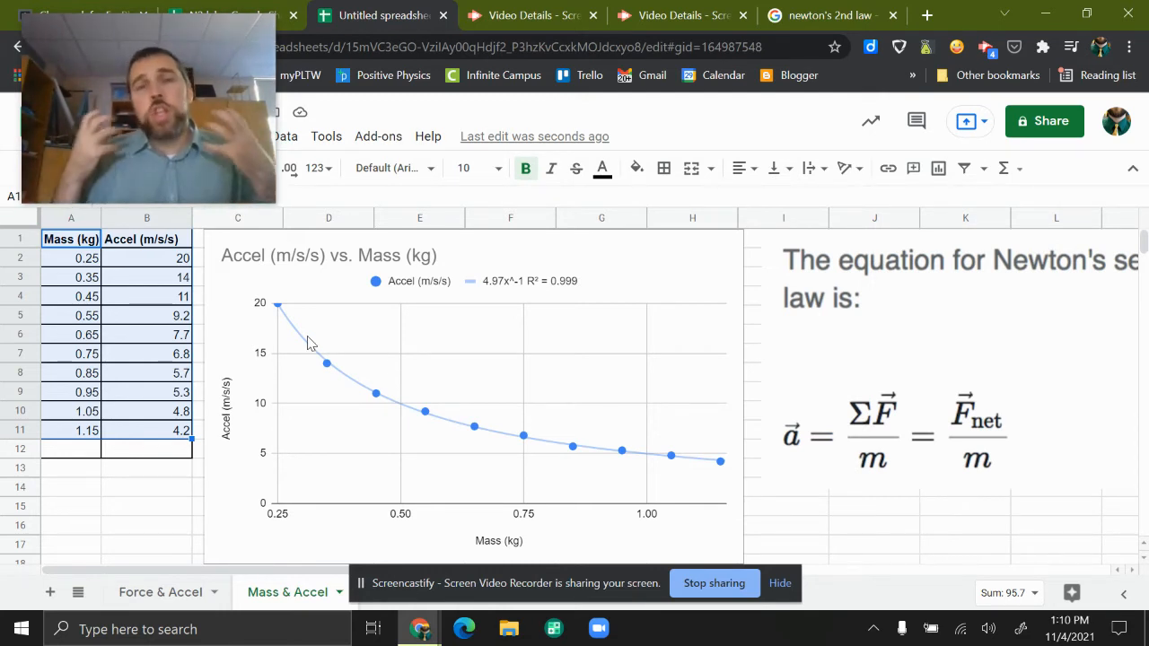
pyautogui.click(255, 281)
pyautogui.moveTo(256, 281); pyautogui.dragTo(291, 276)
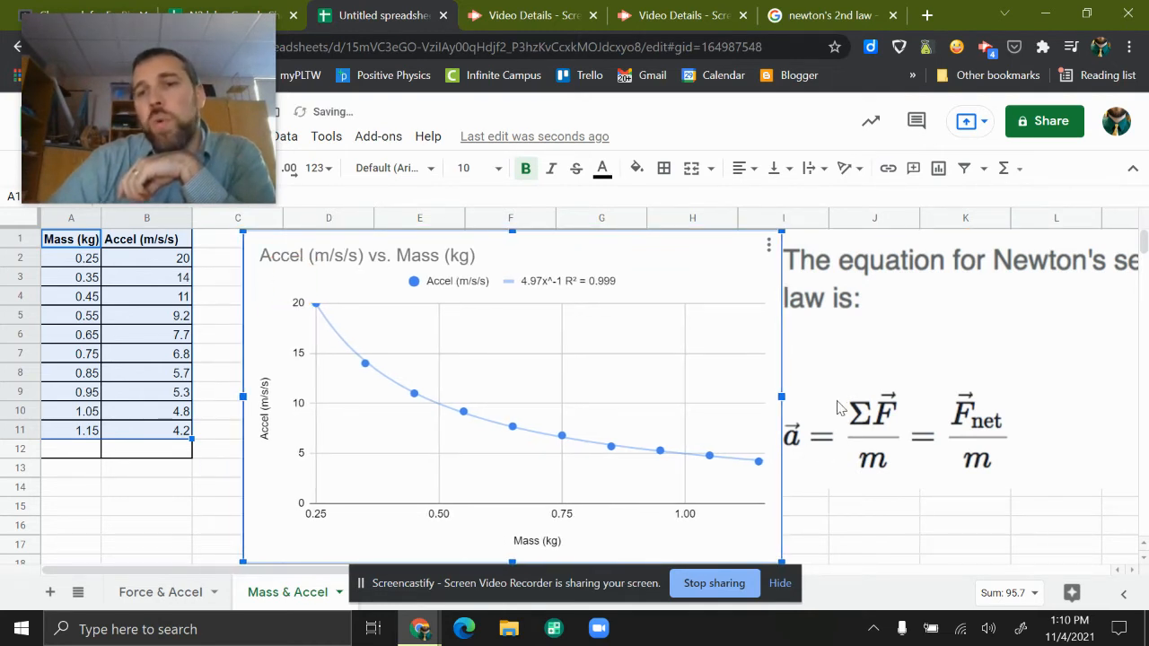
pyautogui.moveTo(618, 249); pyautogui.dragTo(730, 254)
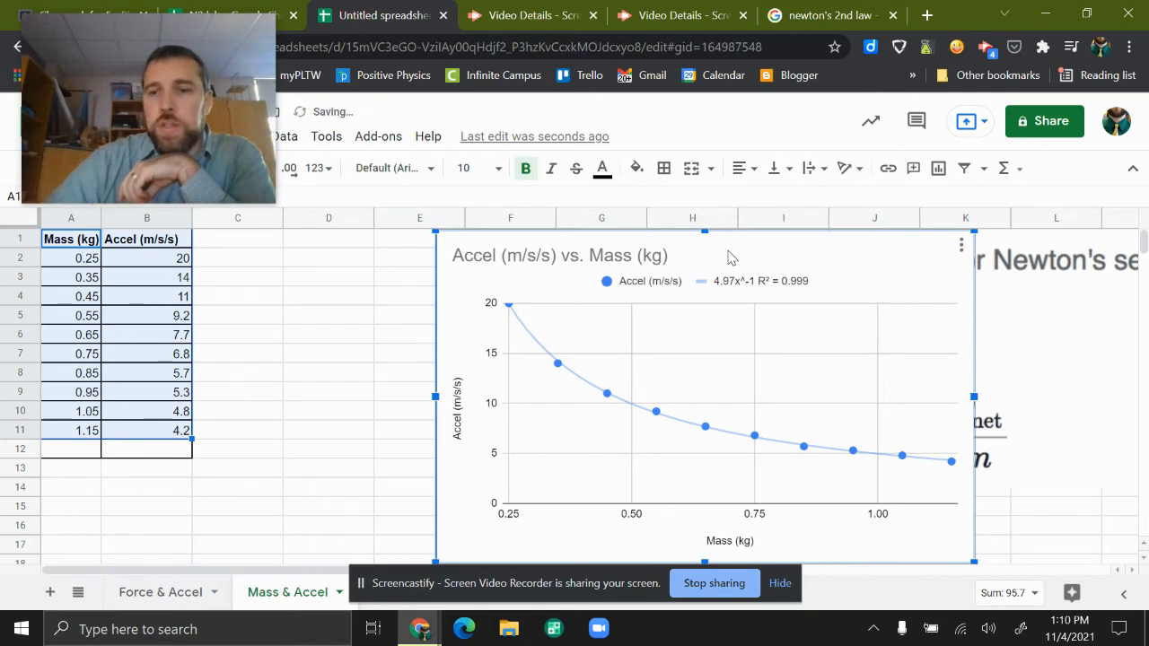
# - Insert an empty column between the Mass (kg) and Accel (m/s/s) columns
pyautogui.click(154, 257)
pyautogui.click(147, 218)
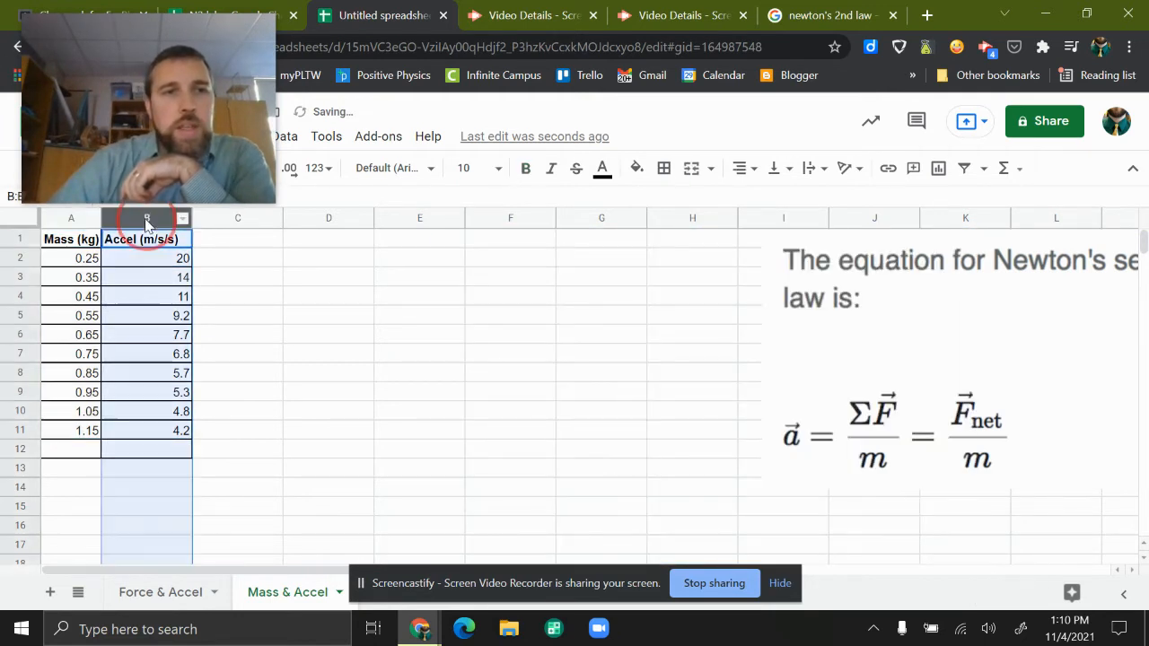
pyautogui.rightClick(149, 218)
pyautogui.click(212, 293)
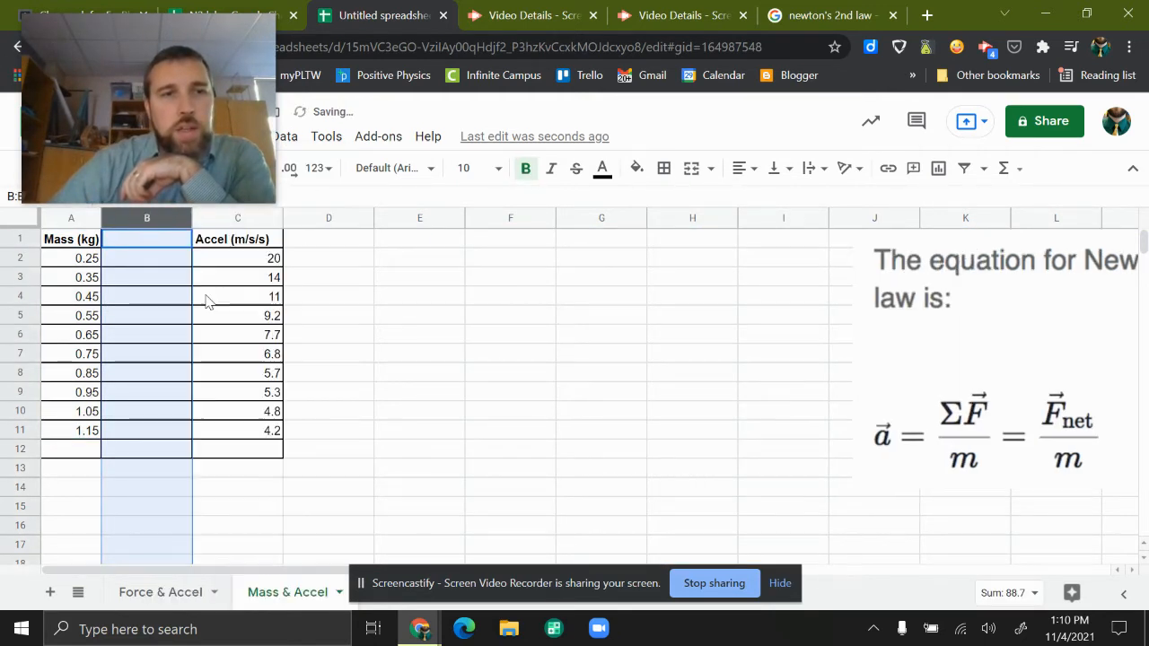
# - Enter the header 1/m (1/kg) in cell B1 of the new column
pyautogui.click(158, 260)
pyautogui.click(147, 243)
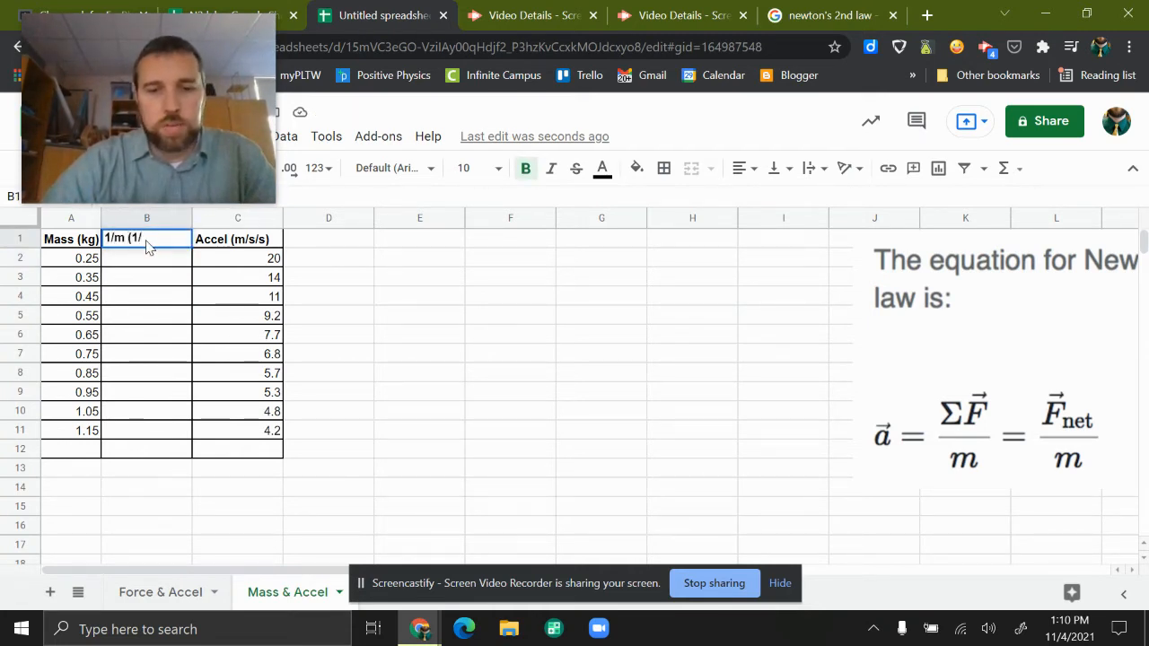
pyautogui.press('Return')
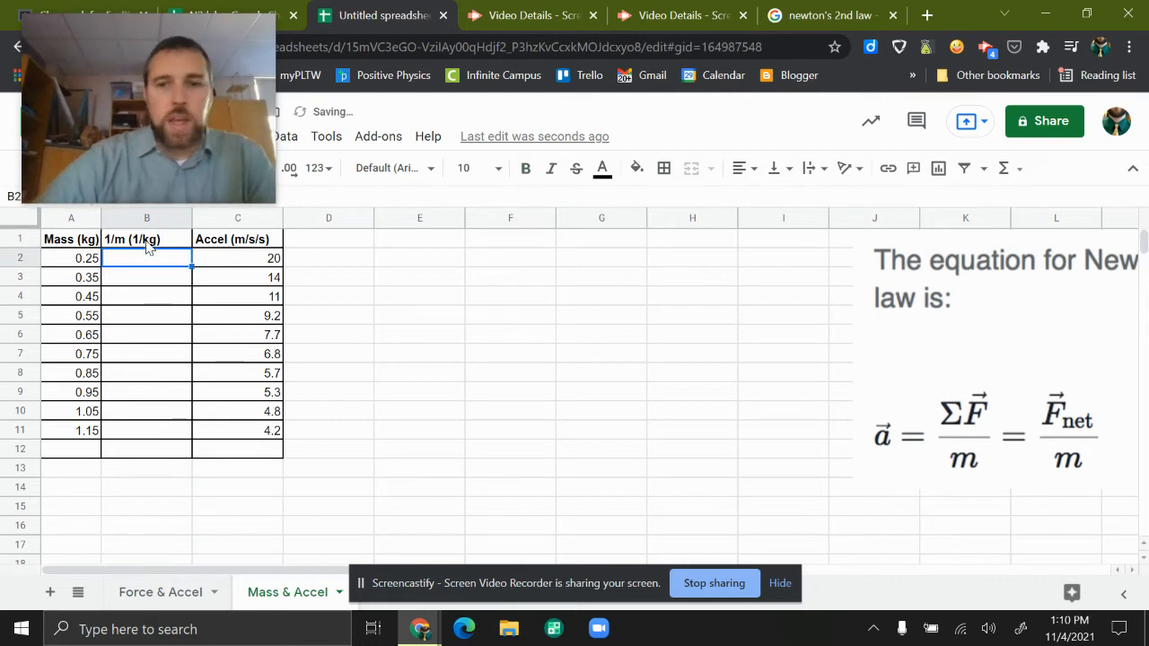
# - Enter the formula =1/A2 in cell B2 and accept the suggested autofill for the remaining masses through row 11
pyautogui.write('=')
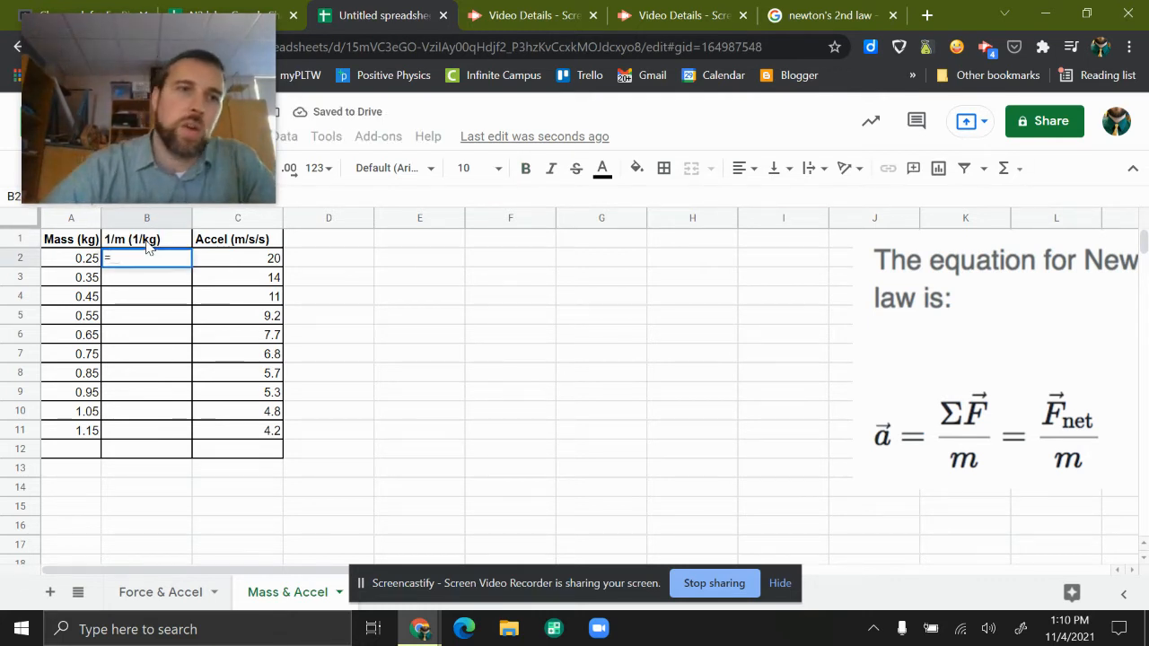
pyautogui.write('A2/')
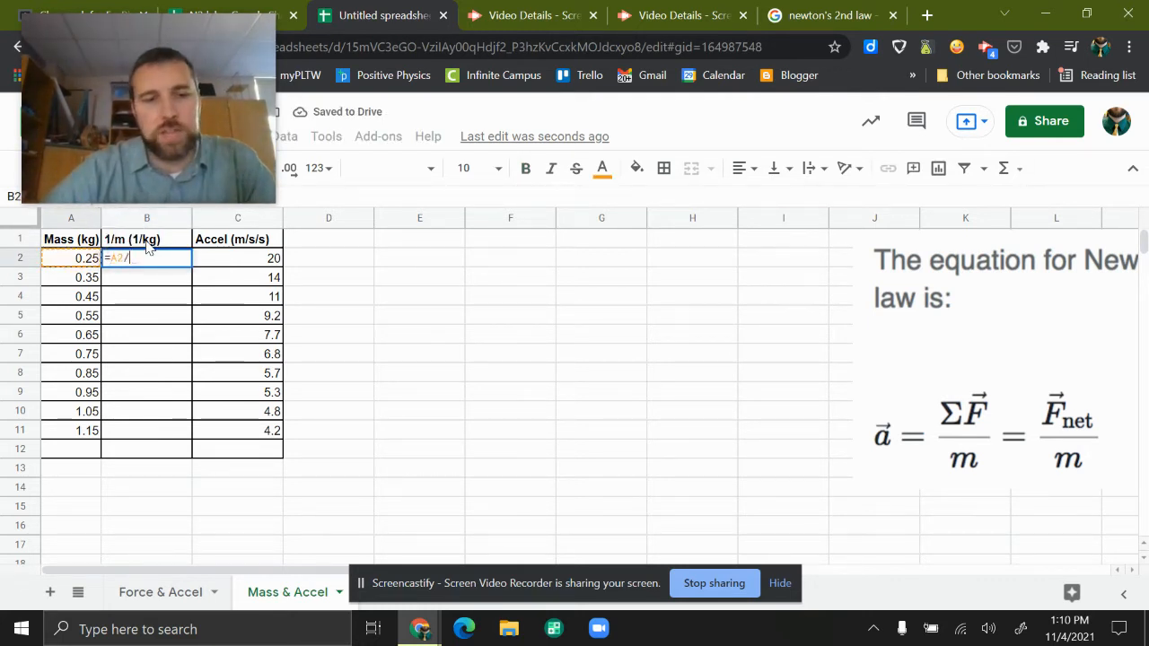
pyautogui.press('BackSpace')
pyautogui.press('BackSpace')
pyautogui.press('BackSpace')
pyautogui.write('1')
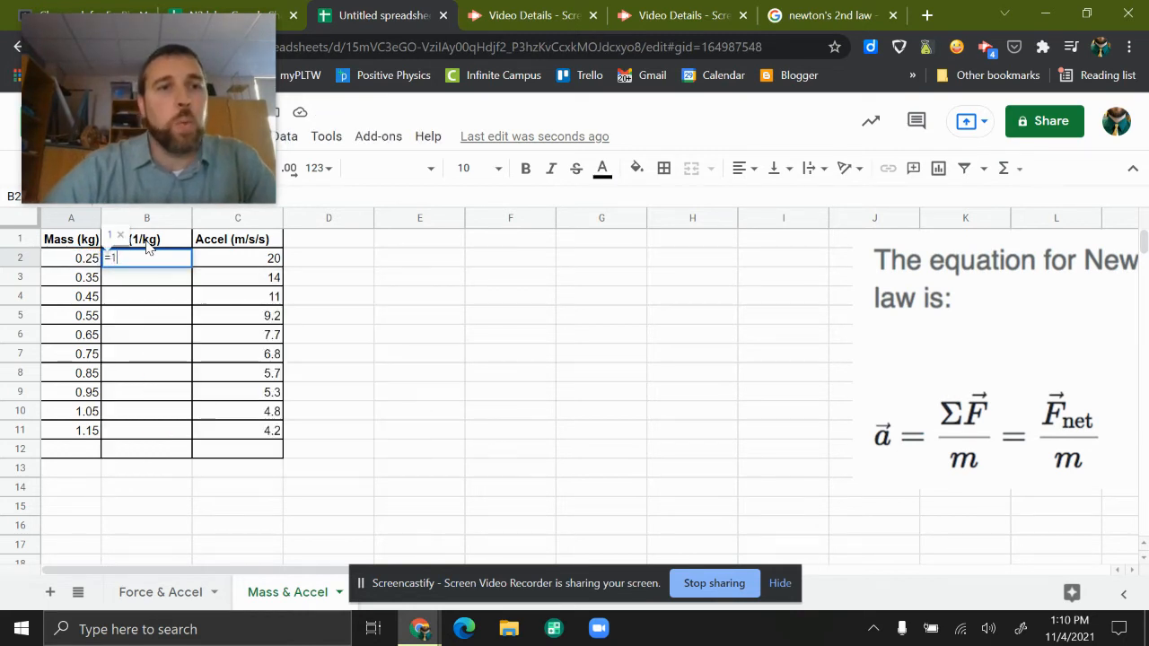
pyautogui.write('/A2')
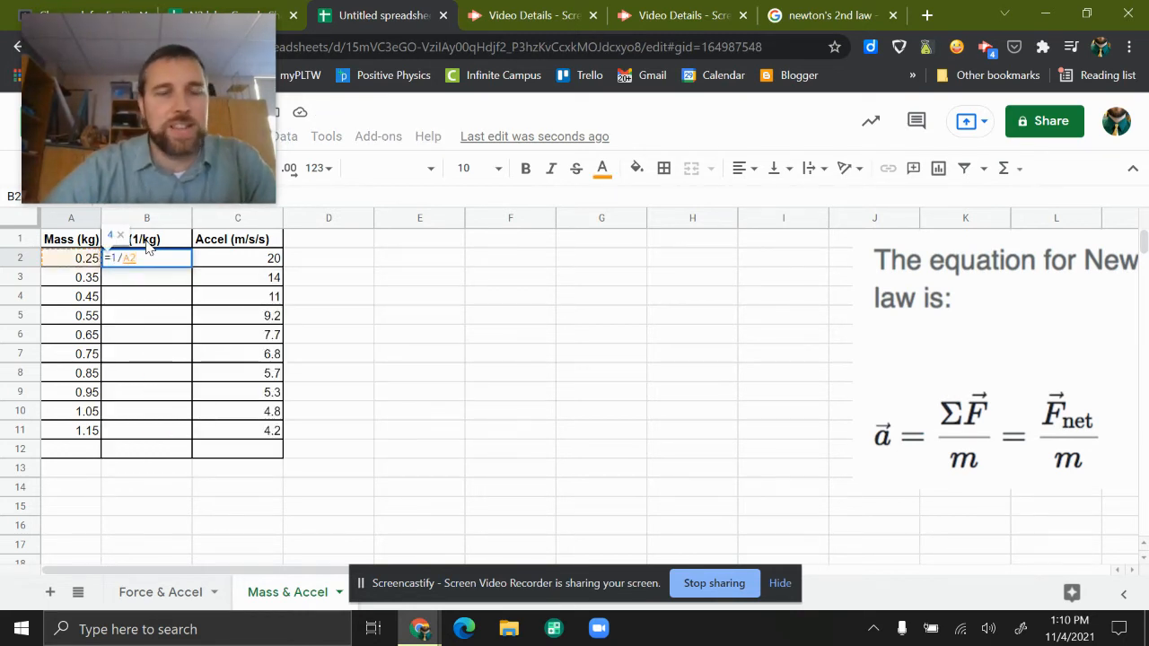
pyautogui.press('Return')
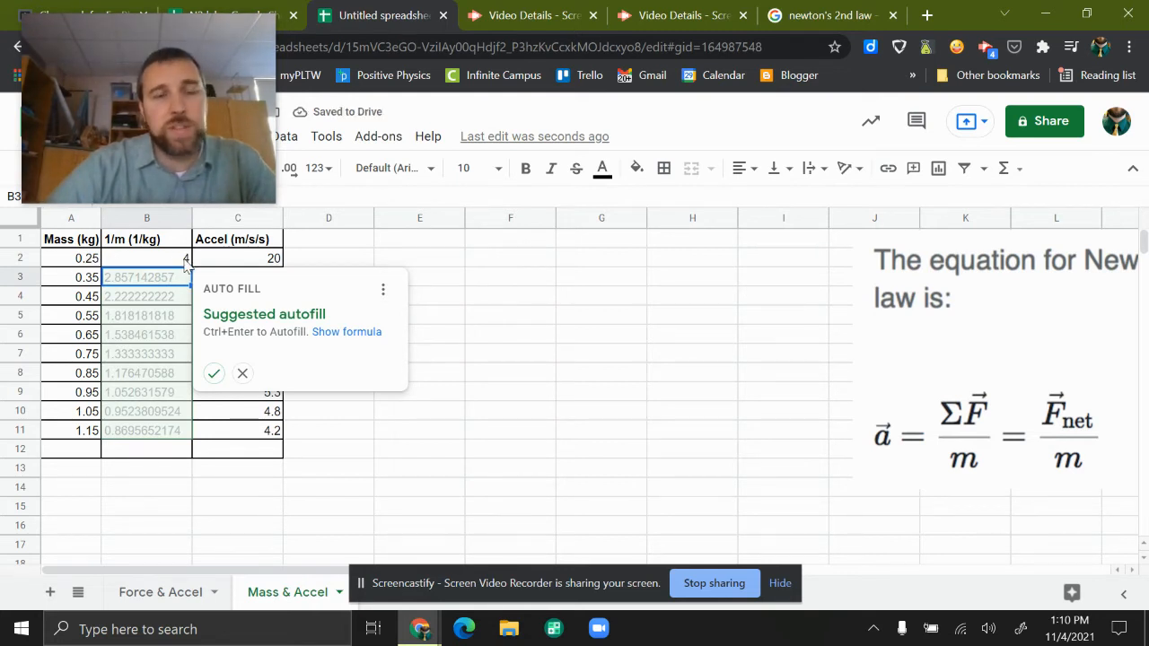
pyautogui.click(213, 373)
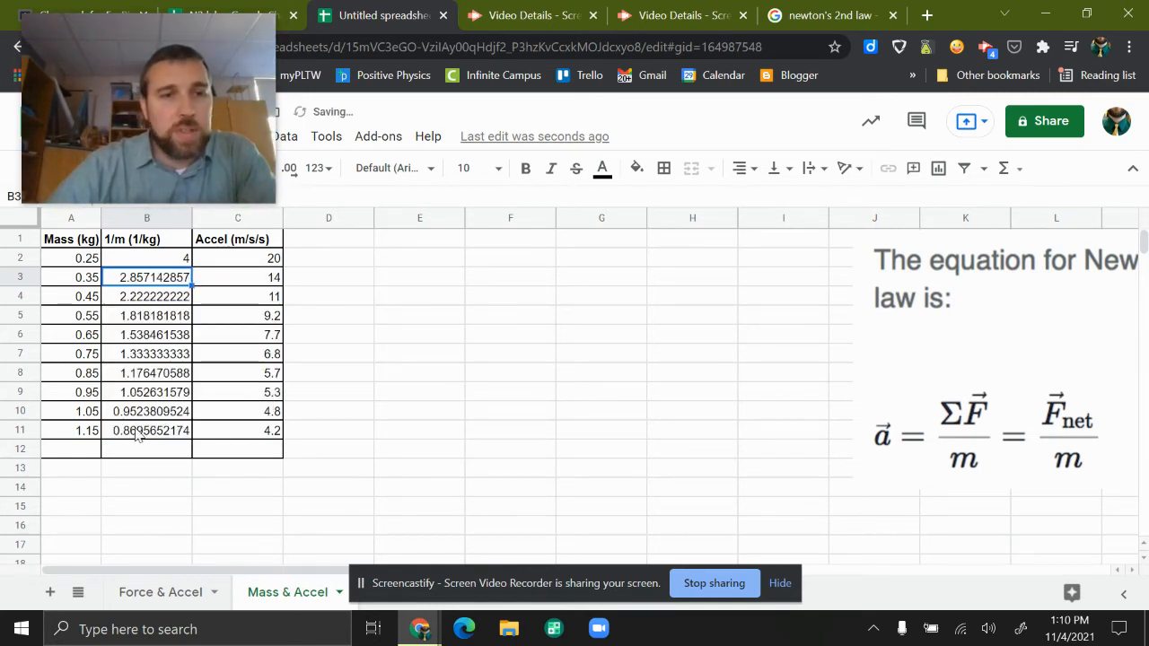
# - Format the 1/m (1/kg) column to show two decimal places
pyautogui.click(152, 219)
pyautogui.moveTo(137, 134); pyautogui.dragTo(652, 148)
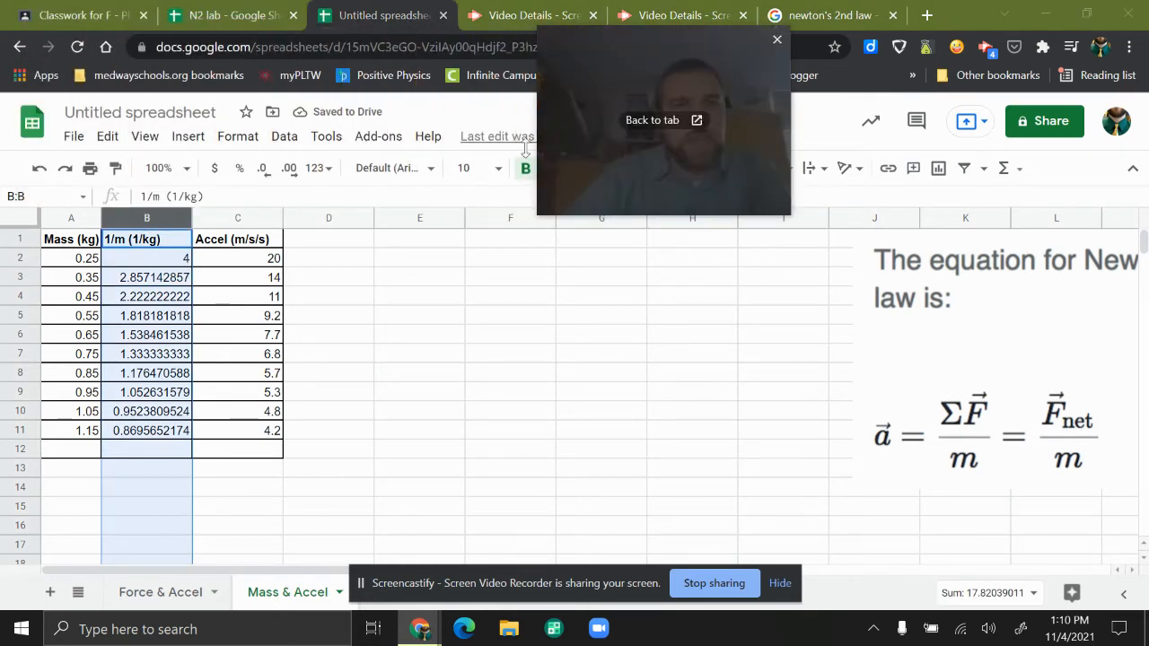
pyautogui.click(262, 168)
pyautogui.click(288, 170)
pyautogui.click(288, 170)
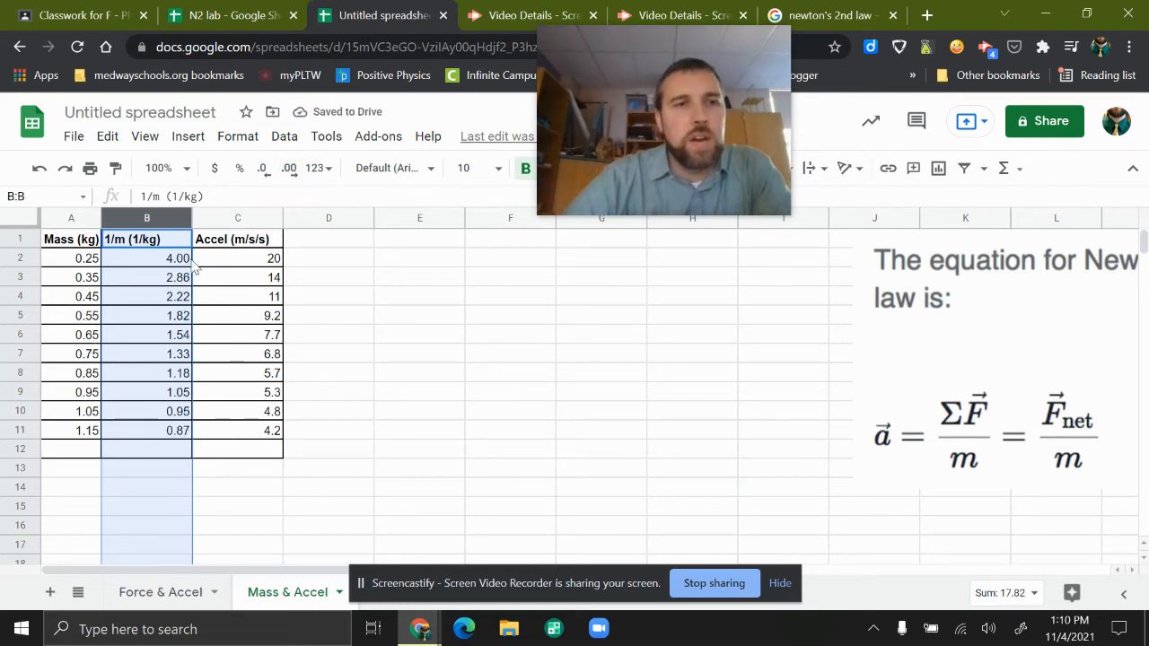
# - Insert a scatter chart of Accel (m/s/s) vs. 1/m (1/kg) from columns B and C and place it beside the table, starting in column D
pyautogui.click(242, 280)
pyautogui.moveTo(162, 220); pyautogui.dragTo(237, 385)
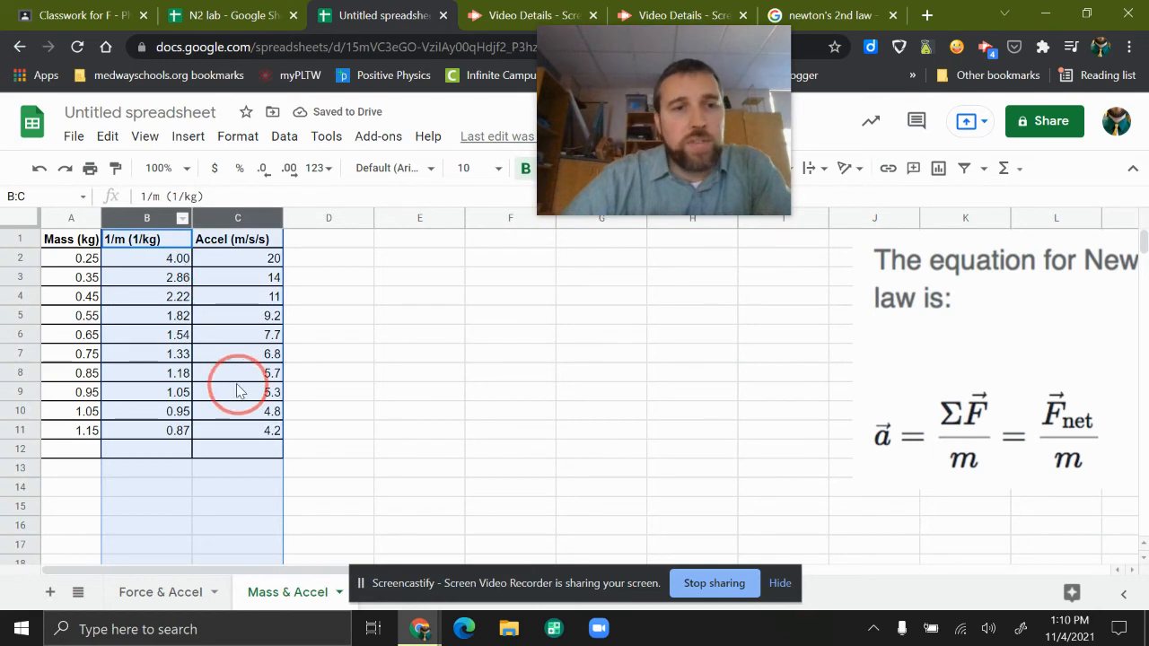
pyautogui.moveTo(589, 191)
pyautogui.moveTo(589, 191); pyautogui.dragTo(93, 187)
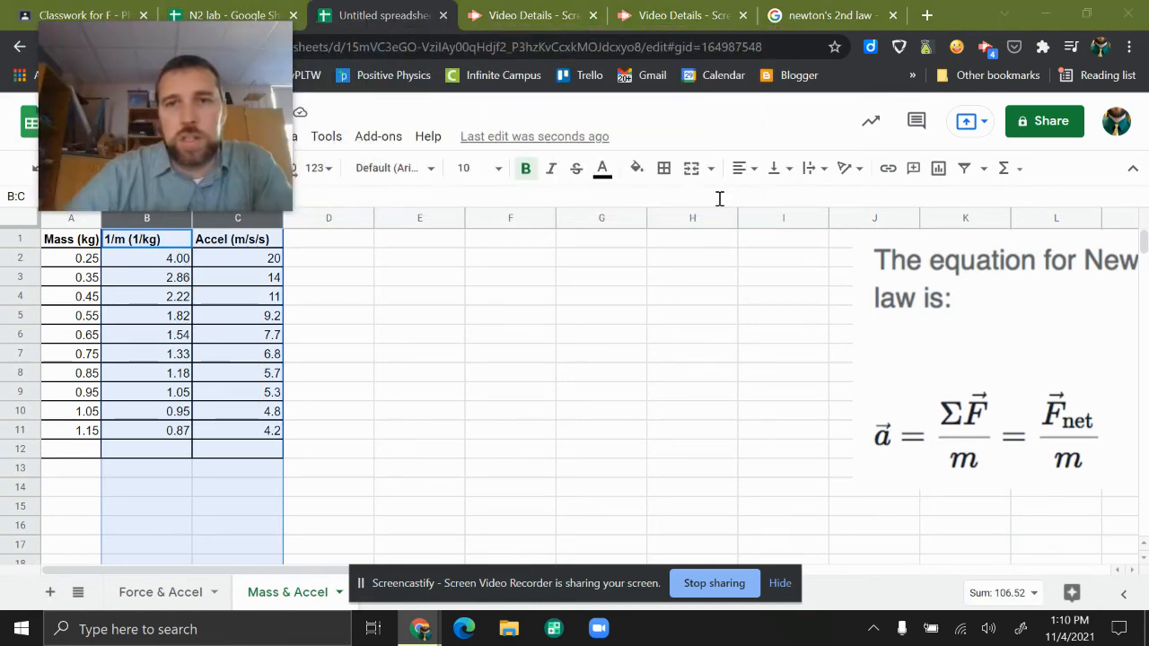
pyautogui.click(937, 169)
pyautogui.moveTo(412, 253); pyautogui.dragTo(560, 250)
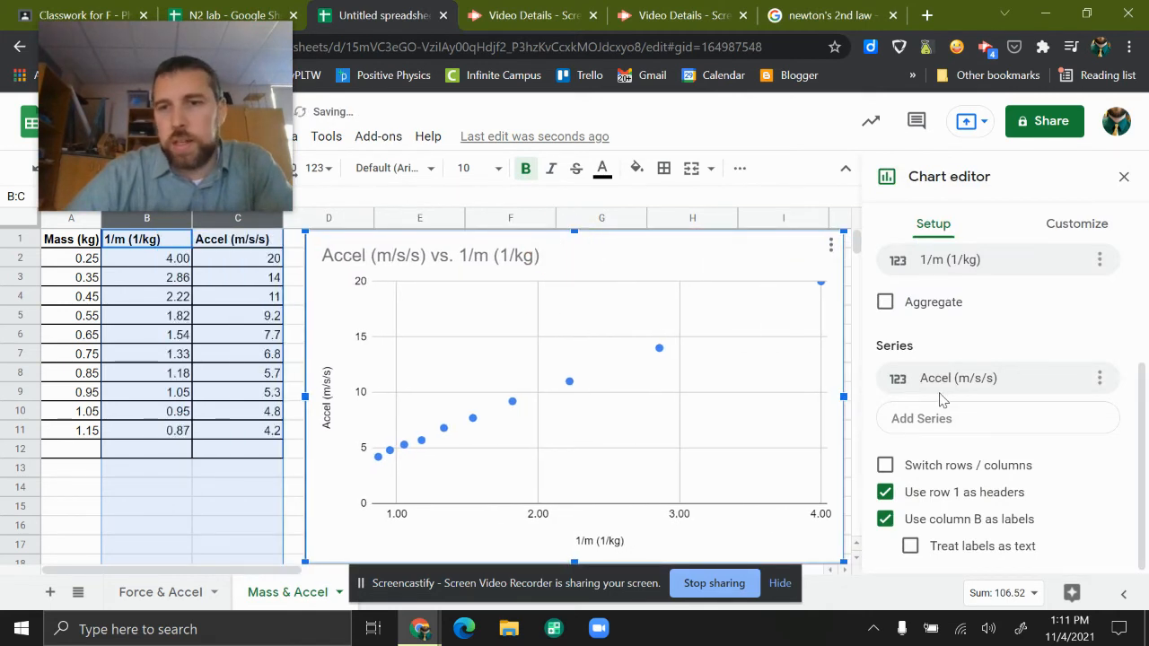
# - Add a linear trendline to the Accel (m/s/s) series of the new chart
pyautogui.click(1045, 236)
pyautogui.click(930, 322)
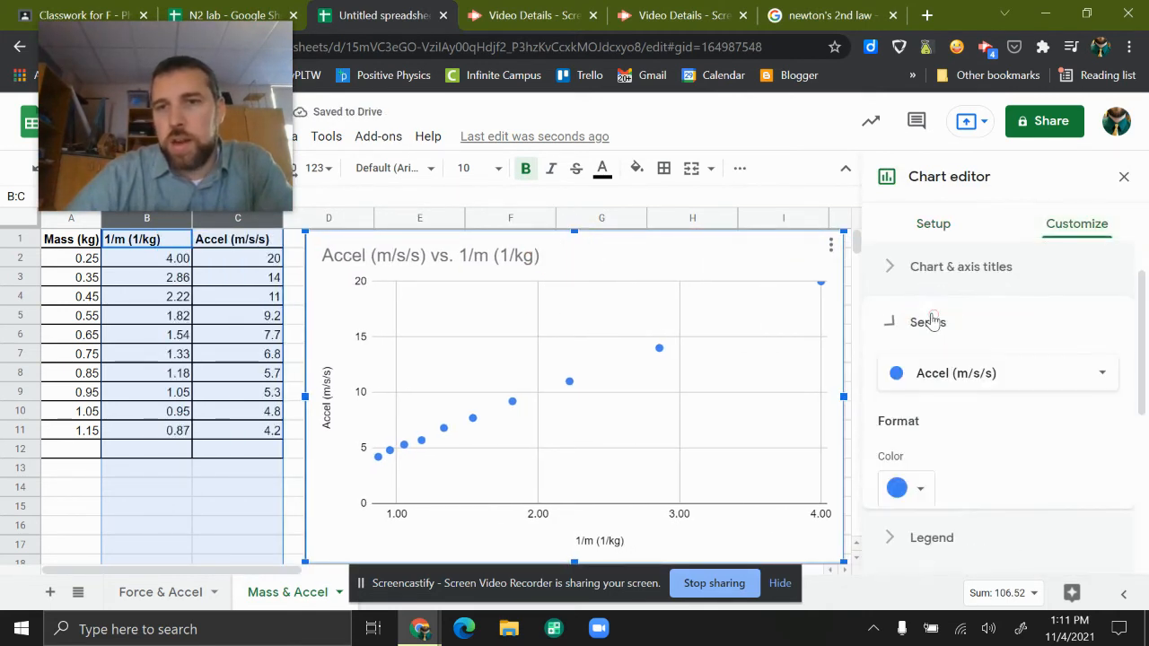
pyautogui.scroll(-5, 941, 359)
pyautogui.scroll(1, 933, 301)
pyautogui.click(924, 534)
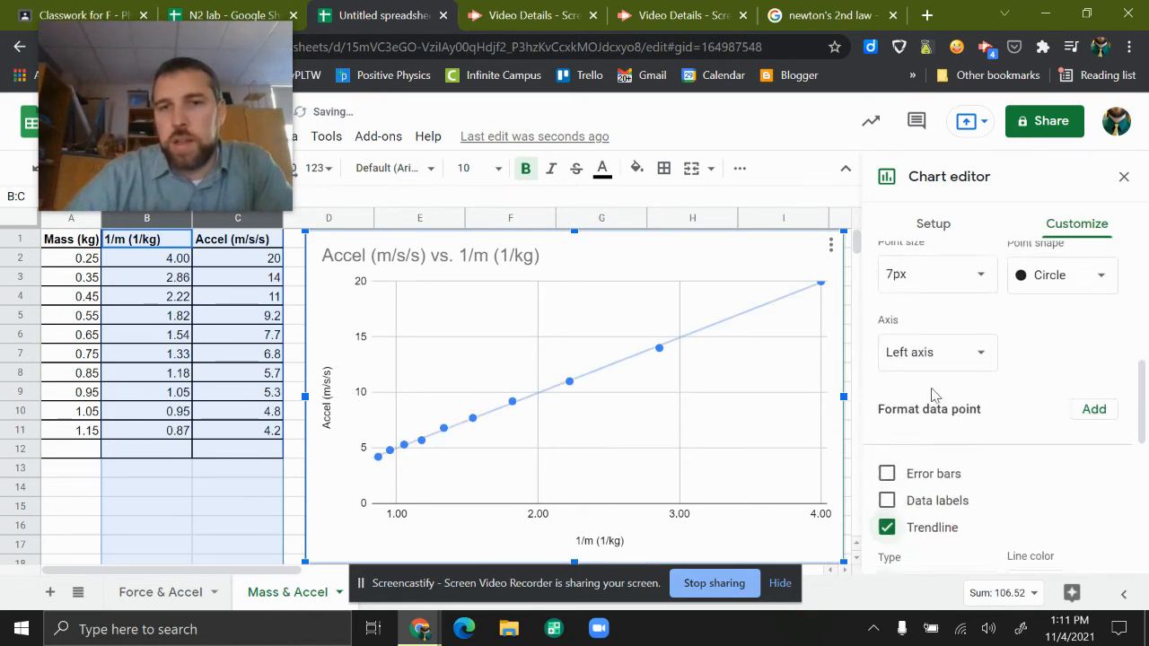
# - Label the trendline with its equation and show the R² value
pyautogui.scroll(-1, 938, 449)
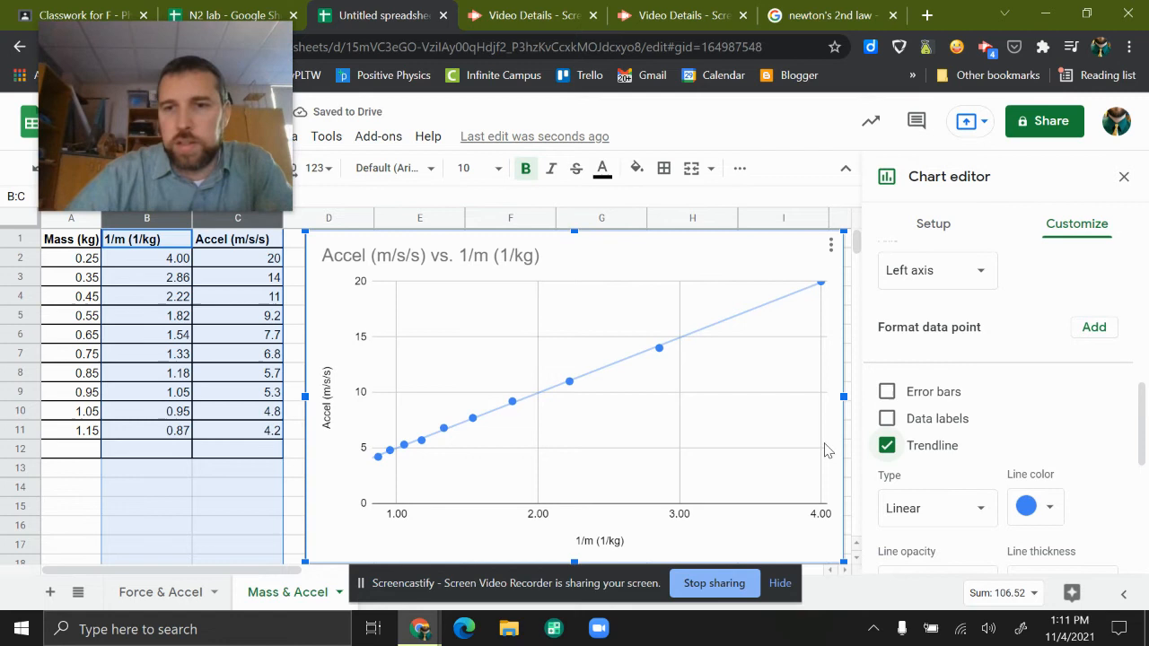
pyautogui.scroll(-2, 904, 441)
pyautogui.click(933, 482)
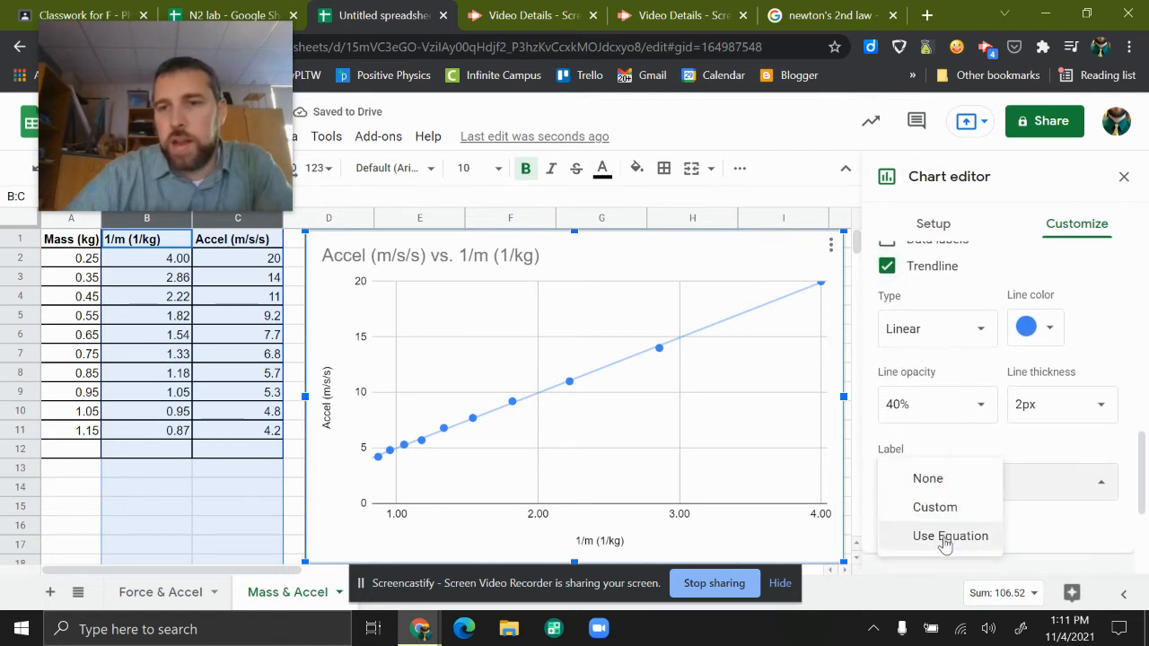
pyautogui.click(947, 536)
pyautogui.scroll(-2, 948, 448)
pyautogui.click(886, 344)
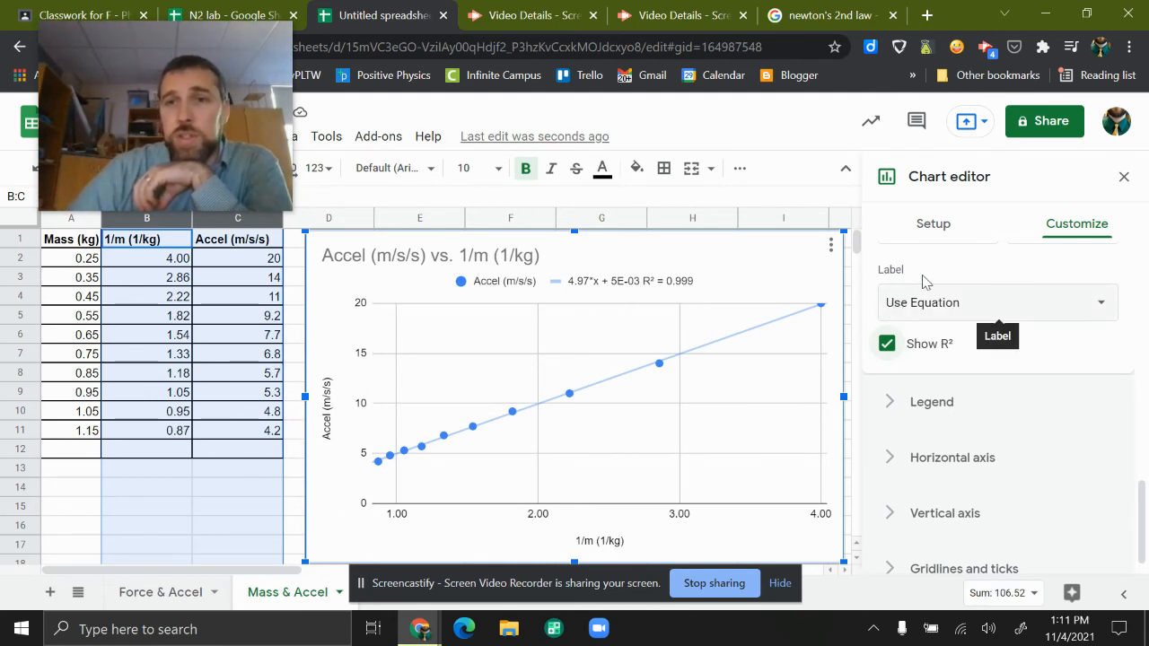
# - Review the series settings and available trendline types, choose Linear, and leave the chart editor
pyautogui.scroll(3, 915, 285)
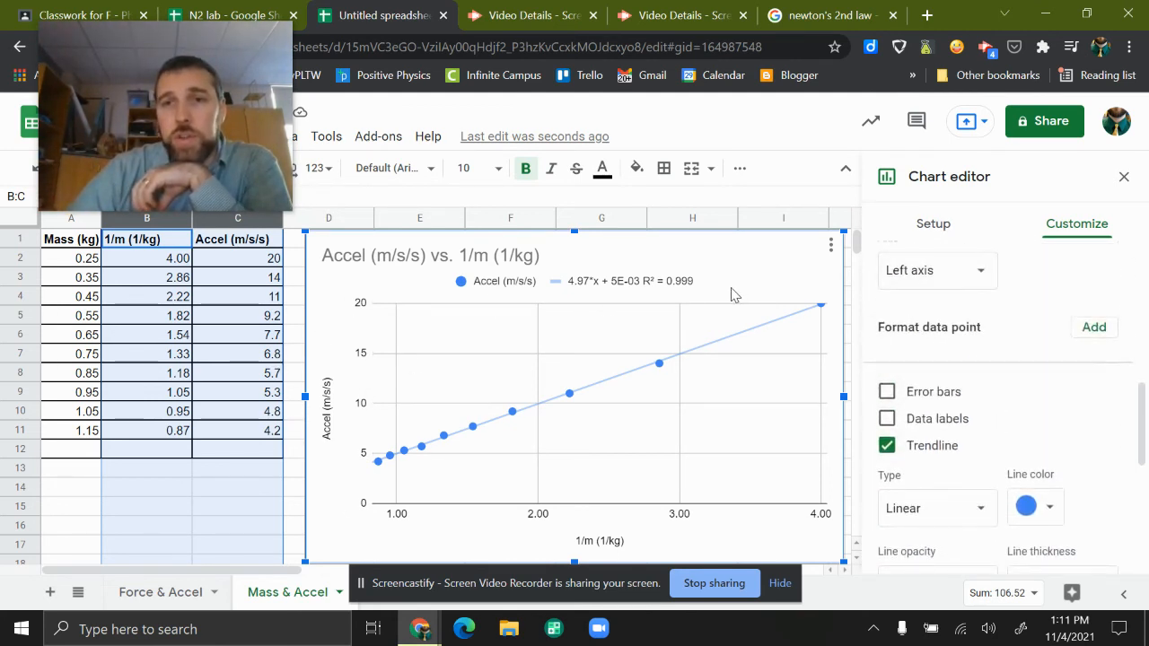
pyautogui.scroll(2, 1038, 342)
pyautogui.scroll(1, 924, 297)
pyautogui.scroll(2, 929, 283)
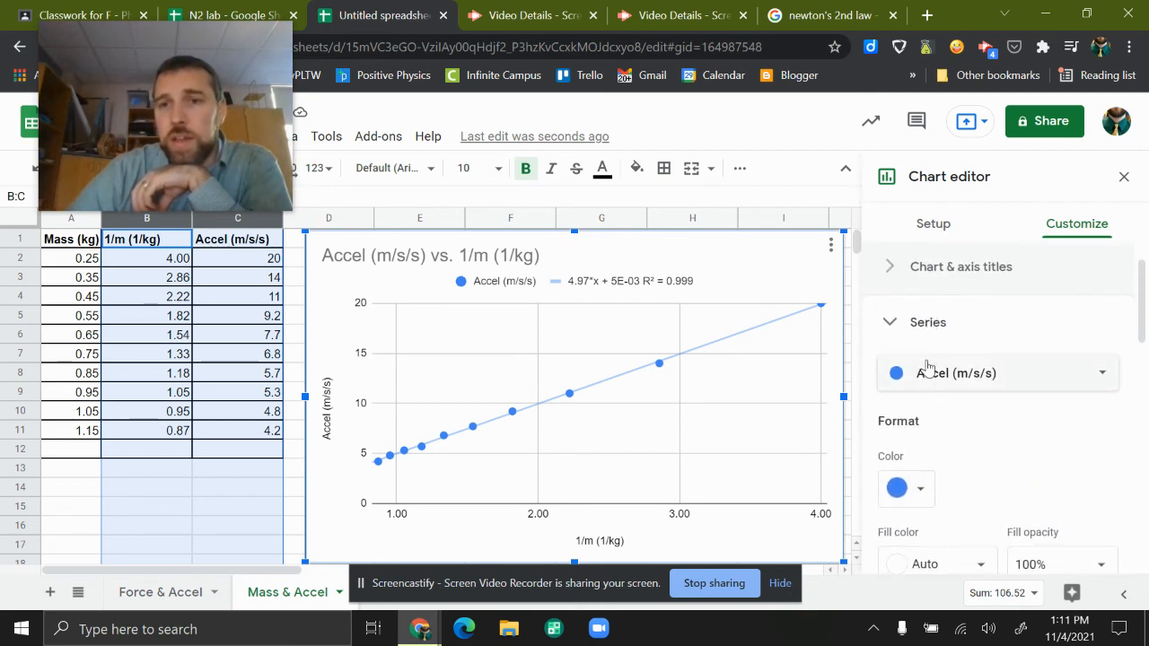
pyautogui.scroll(-5, 939, 392)
pyautogui.scroll(-1, 941, 397)
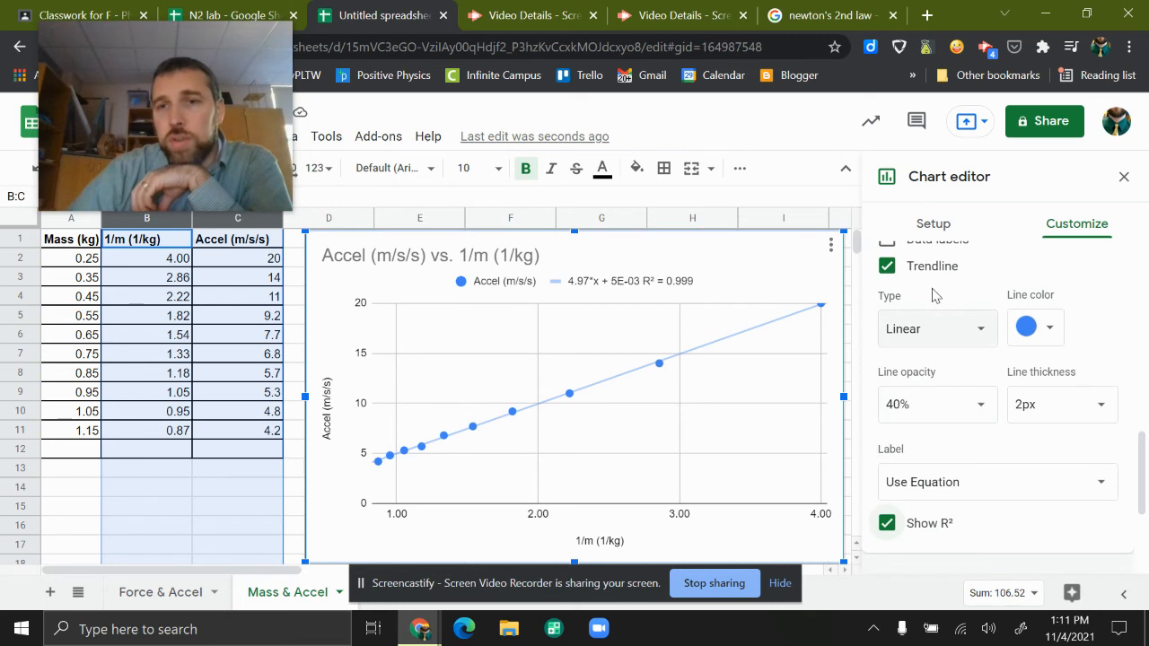
pyautogui.click(929, 328)
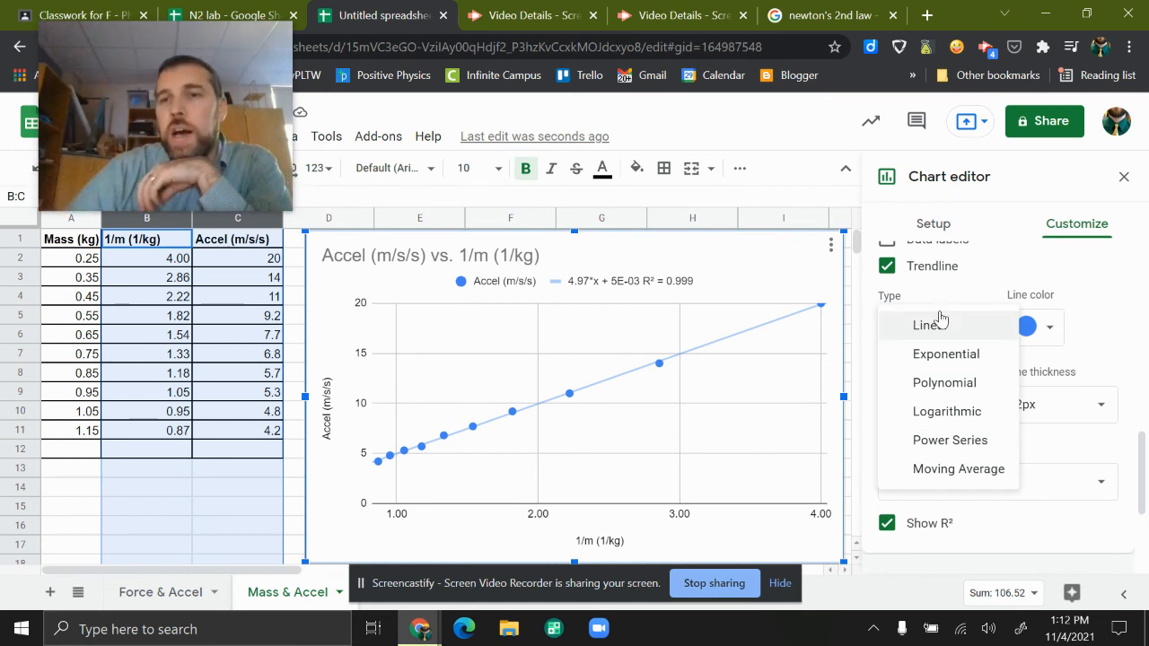
pyautogui.click(944, 325)
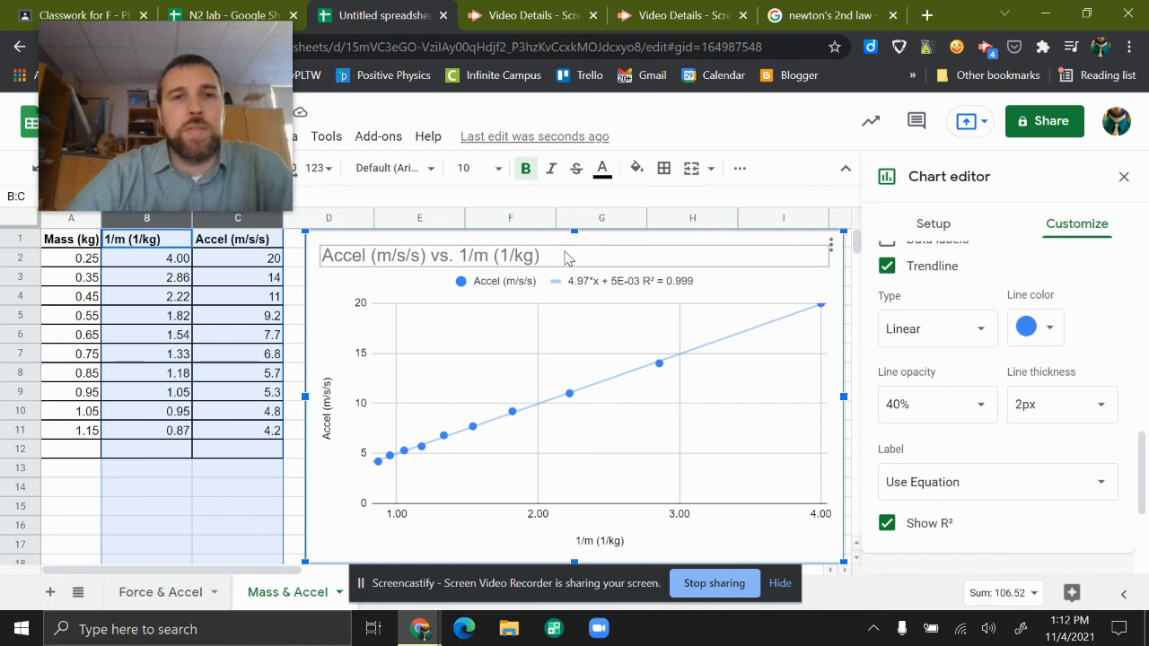
pyautogui.click(289, 337)
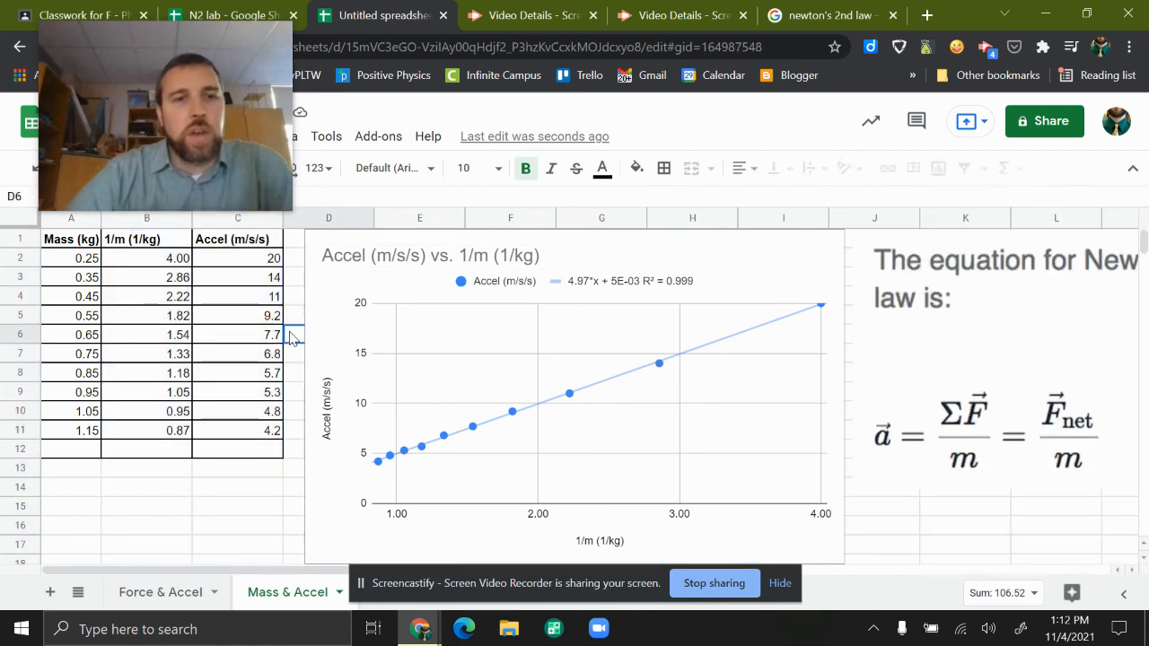